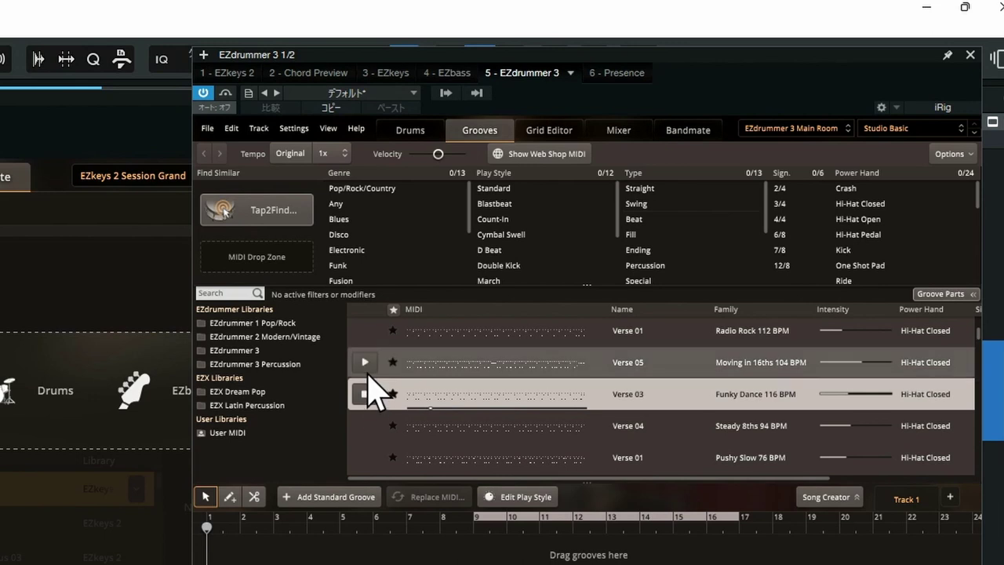
Step: Audition the Verse 03 and Verse 05 drum grooves and load Verse 05 (Moving in 16ths) into the EZkeys 2 Bandmate
{"action": "left_click", "coordinate": [364, 361]}
{"action": "left_click", "coordinate": [366, 394]}
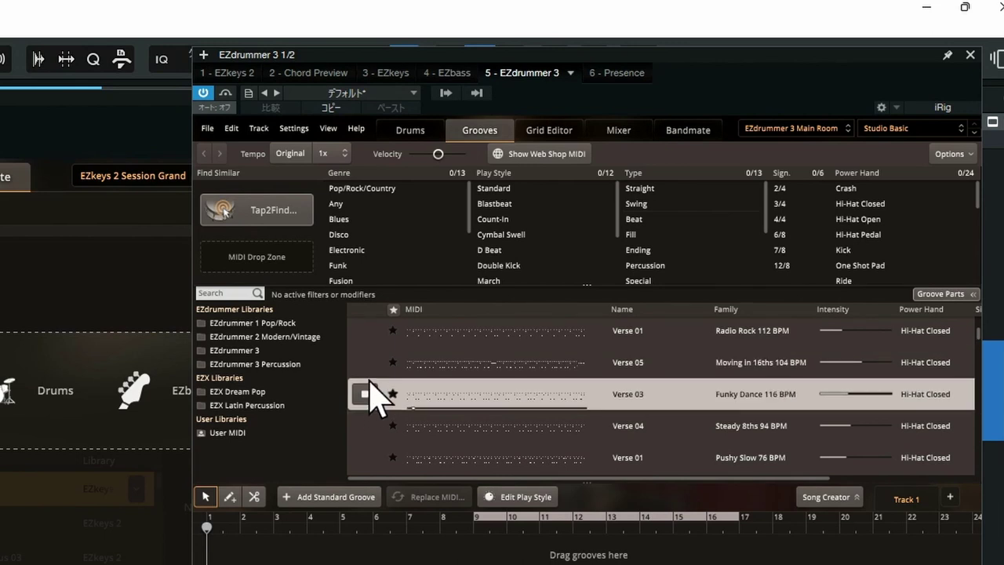
{"action": "left_click", "coordinate": [366, 362]}
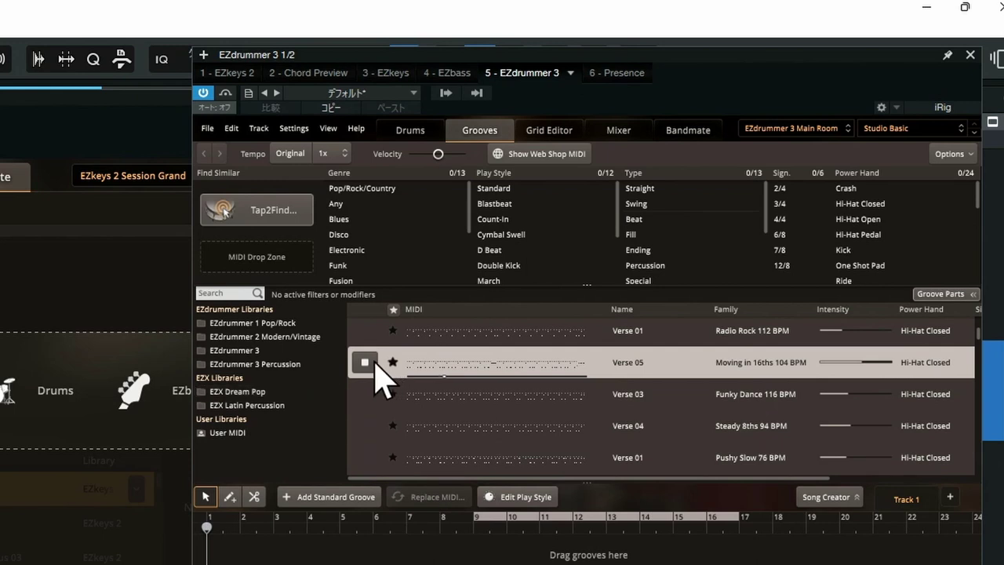
{"action": "left_click", "coordinate": [374, 364]}
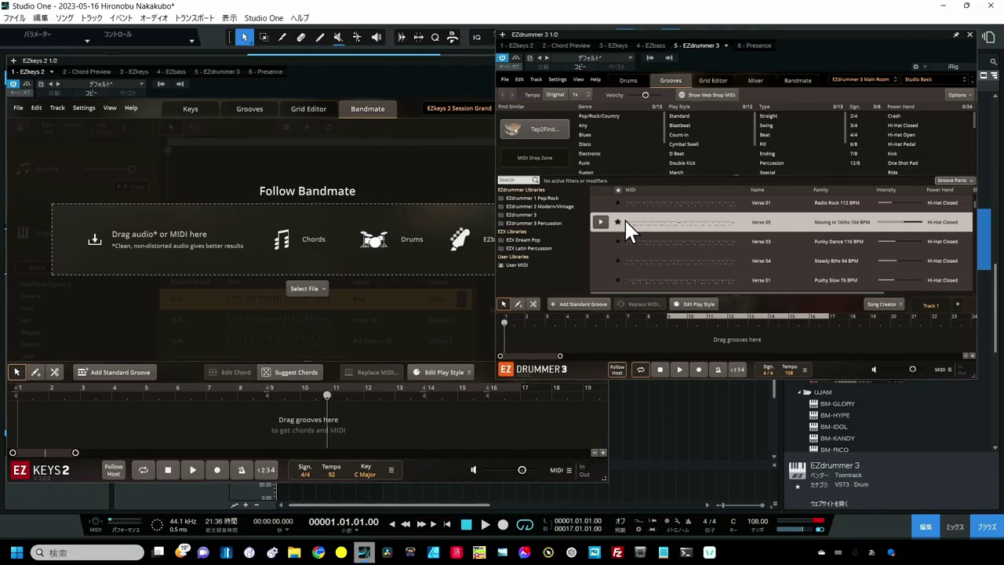
{"action": "left_click_drag", "start_coordinate": [627, 227], "coordinate": [381, 234]}
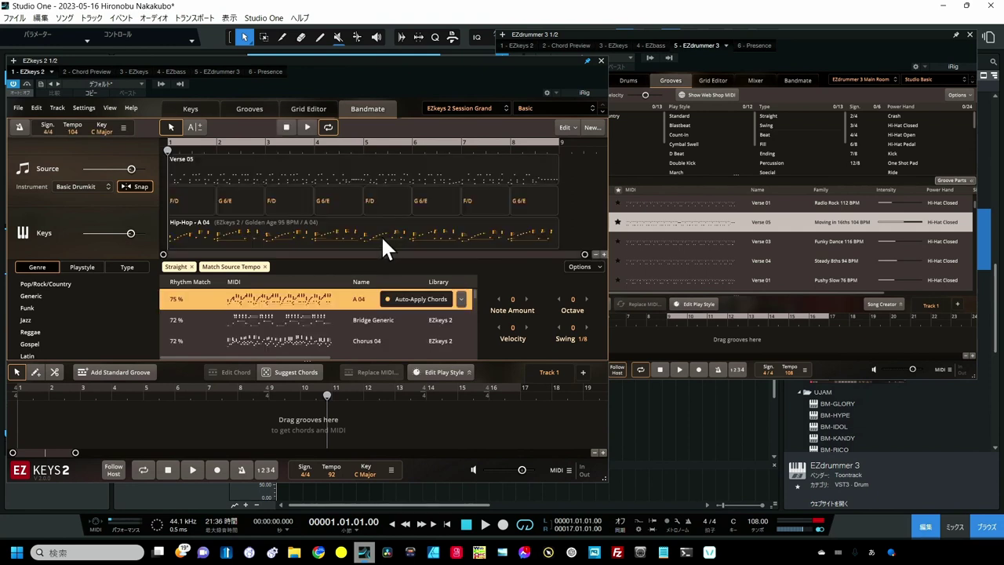
Step: Play the suggested Hip-Hop A 04 keys part against the drums and place it at bar 1 of the EZkeys 2 song track
{"action": "left_click", "coordinate": [308, 127]}
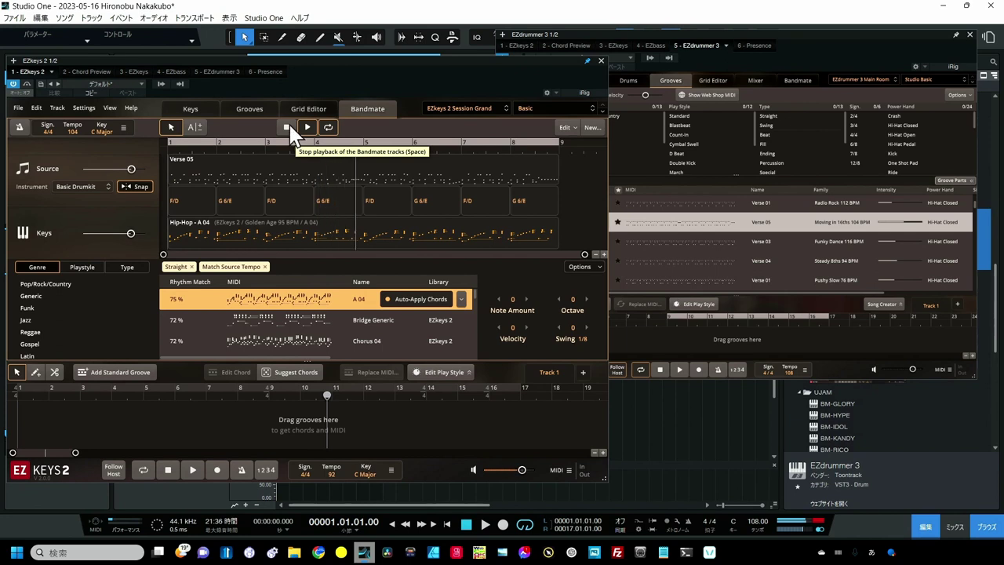
{"action": "left_click", "coordinate": [288, 126]}
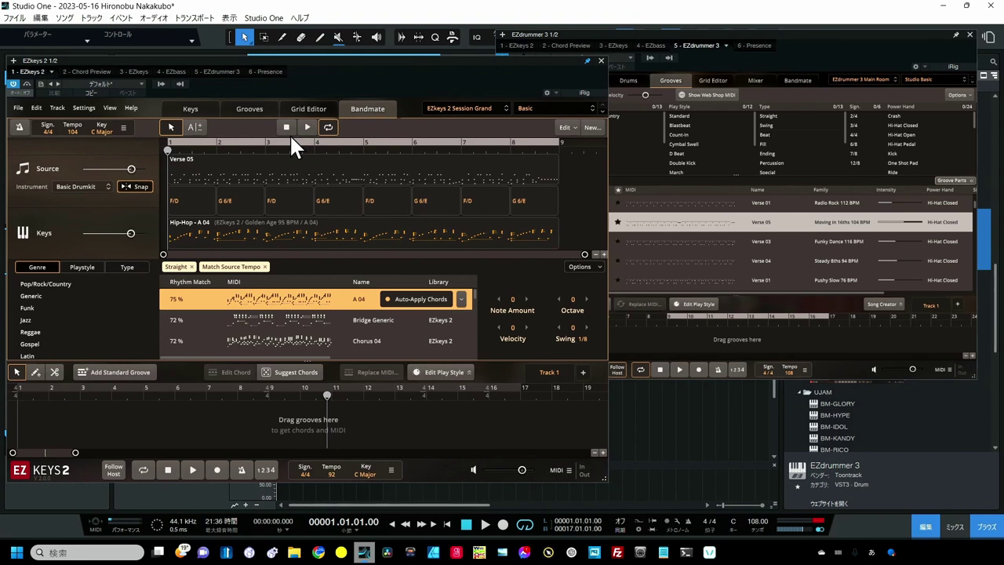
{"action": "left_click", "coordinate": [279, 233]}
{"action": "left_click_drag", "start_coordinate": [278, 230], "coordinate": [21, 402]}
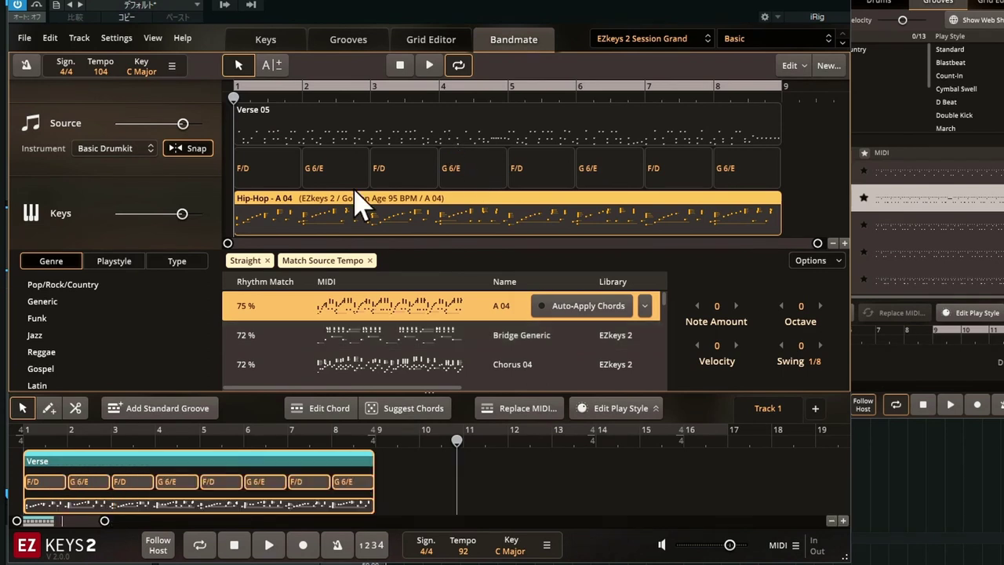
Step: Audition the Chorus 04 and Bridge Generic matches during playback and place Bridge Generic at bar 9 of the song track
{"action": "left_click", "coordinate": [428, 66]}
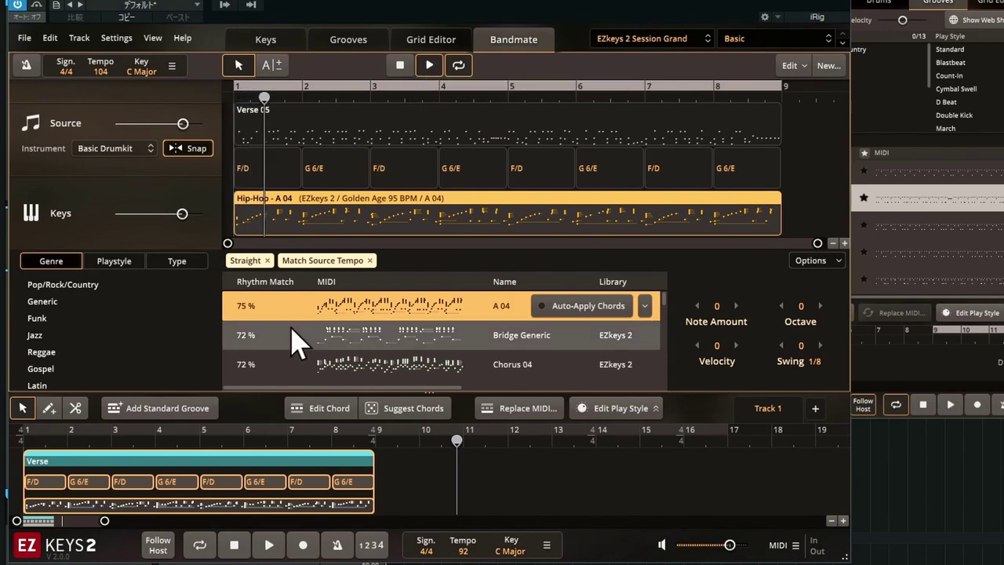
{"action": "left_click", "coordinate": [274, 369]}
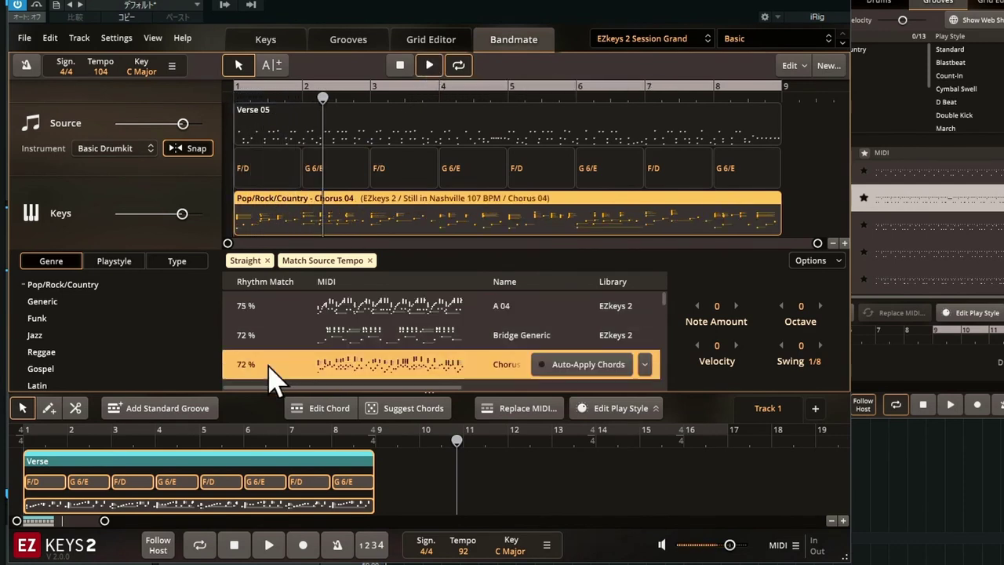
{"action": "left_click", "coordinate": [286, 337]}
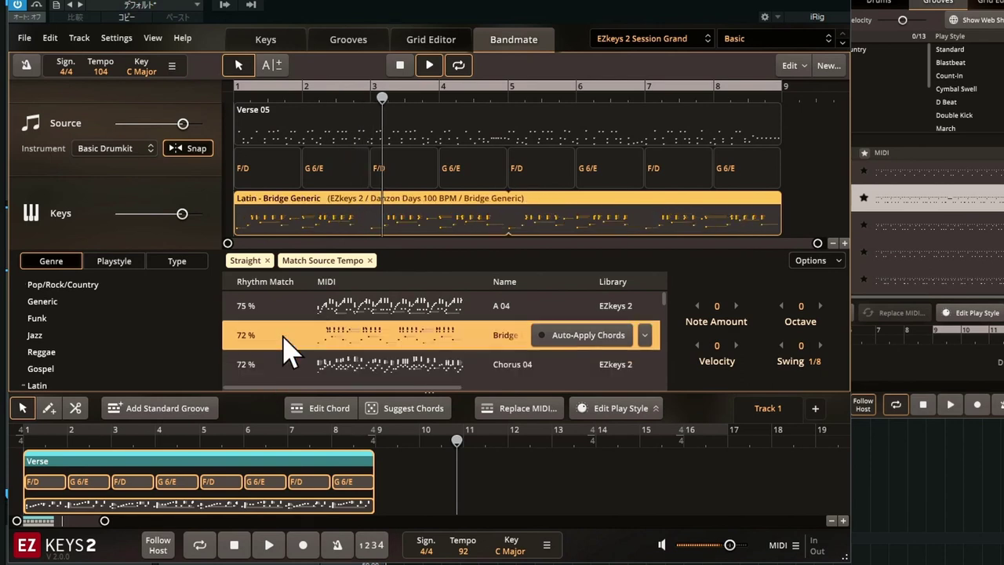
{"action": "scroll", "coordinate": [286, 349], "scroll_direction": "down", "scroll_amount": 2}
{"action": "scroll", "coordinate": [286, 353], "scroll_direction": "up", "scroll_amount": 2}
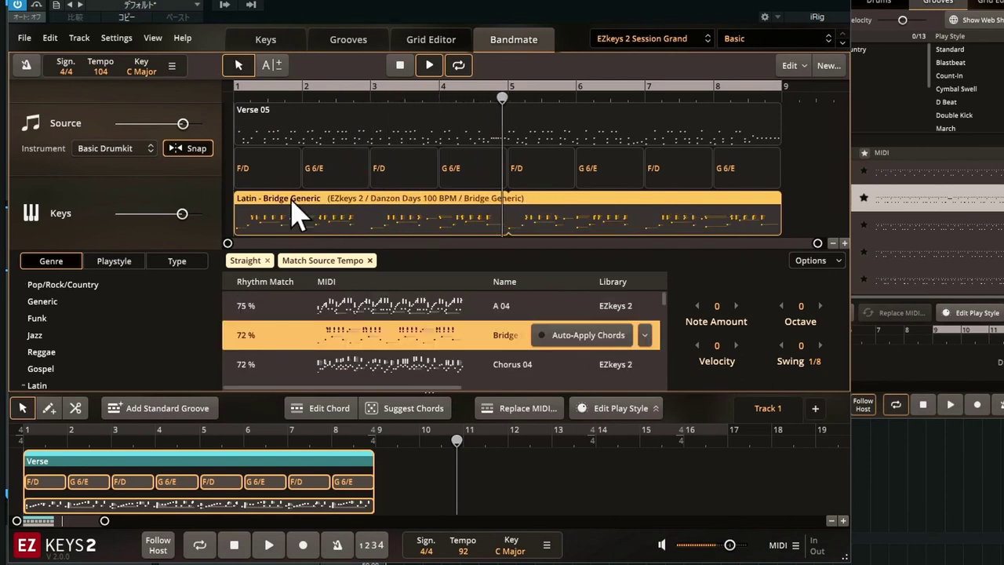
{"action": "left_click", "coordinate": [394, 67]}
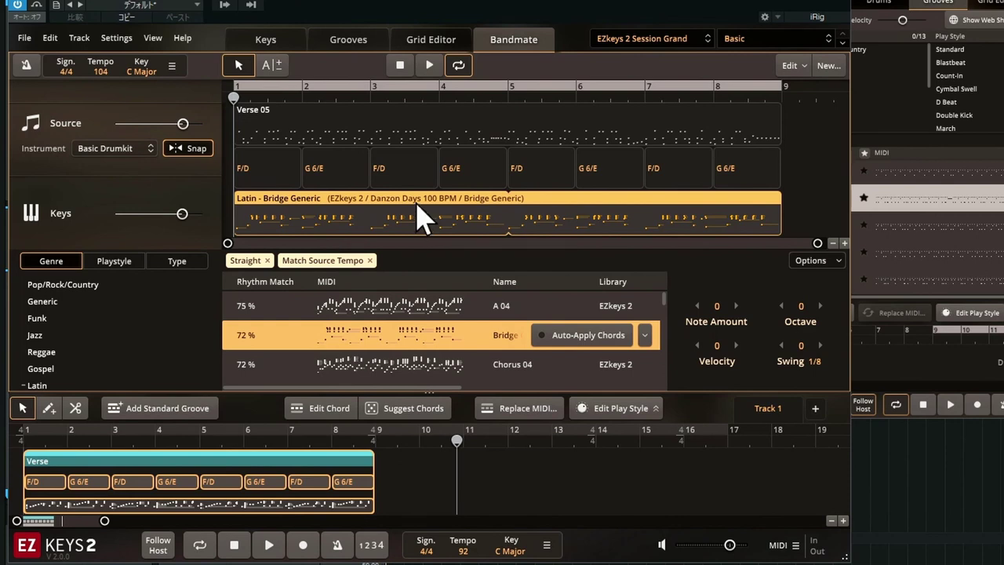
{"action": "left_click_drag", "start_coordinate": [423, 215], "coordinate": [380, 451]}
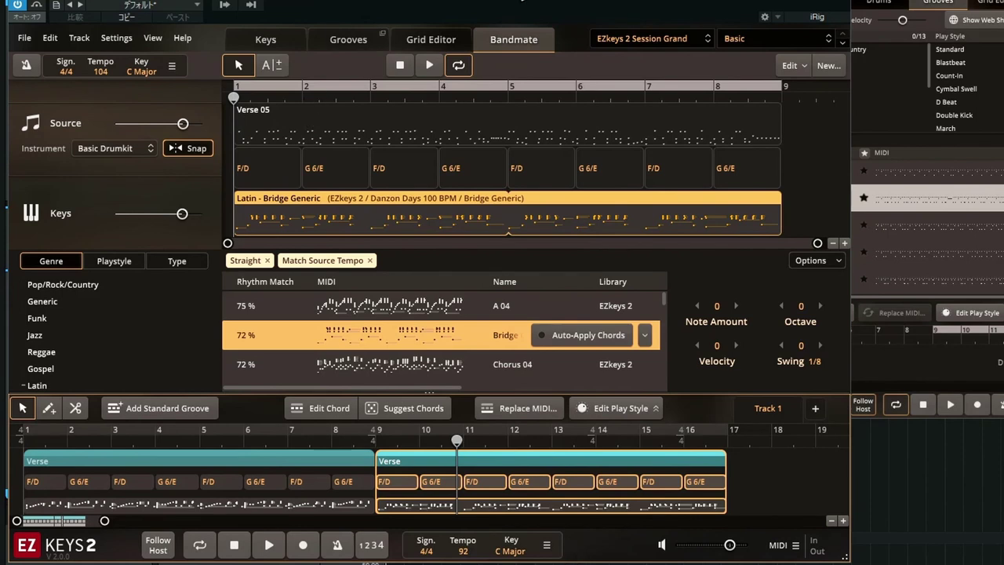
Step: Select both EZkeys verse blocks, place them at bar 1 of the Studio One EZkeys 2 track, and close the plugin window
{"action": "left_click_drag", "start_coordinate": [518, 2], "coordinate": [882, 0]}
{"action": "left_click_drag", "start_coordinate": [1003, 454], "coordinate": [424, 510]}
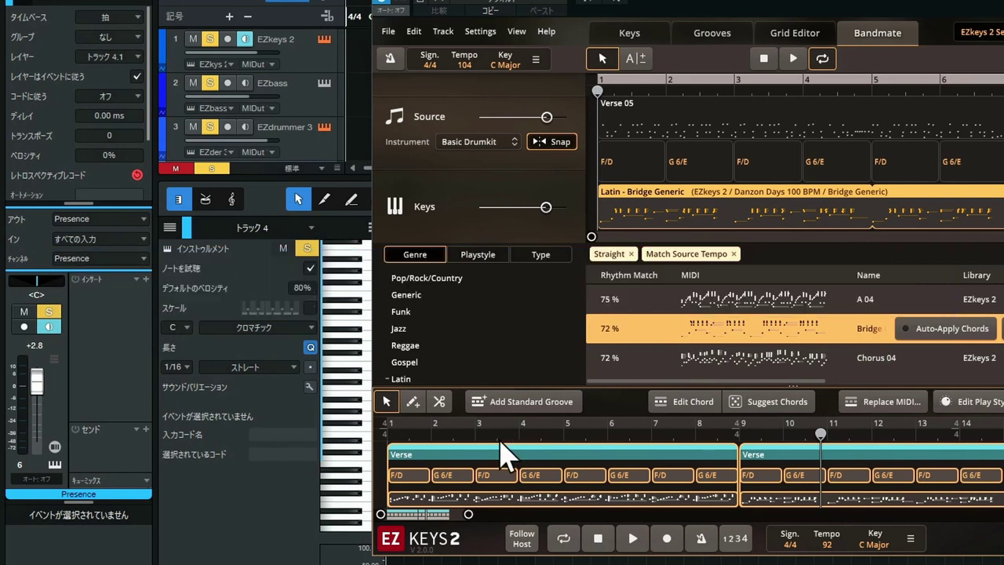
{"action": "left_click_drag", "start_coordinate": [498, 449], "coordinate": [366, 55]}
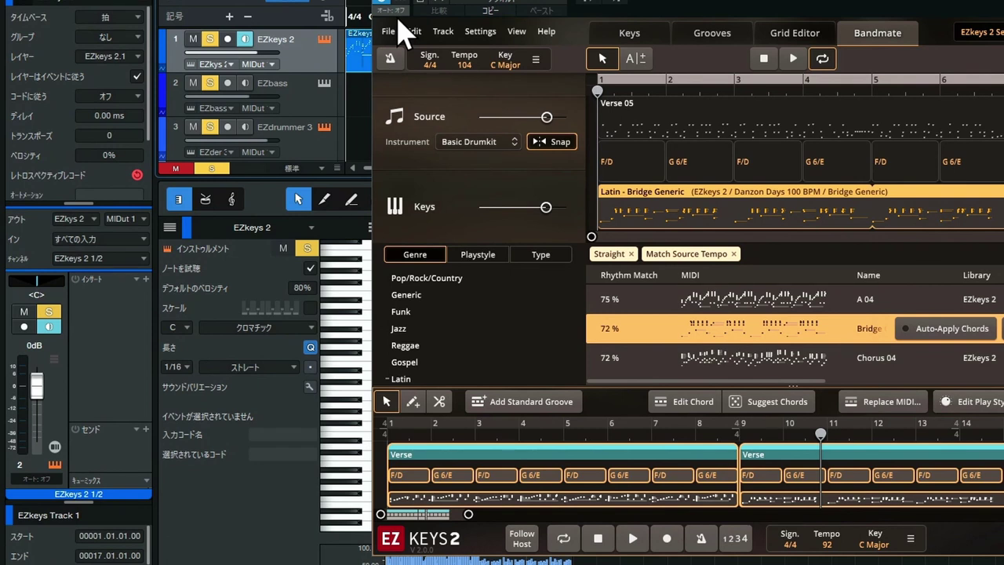
{"action": "left_click", "coordinate": [998, 2]}
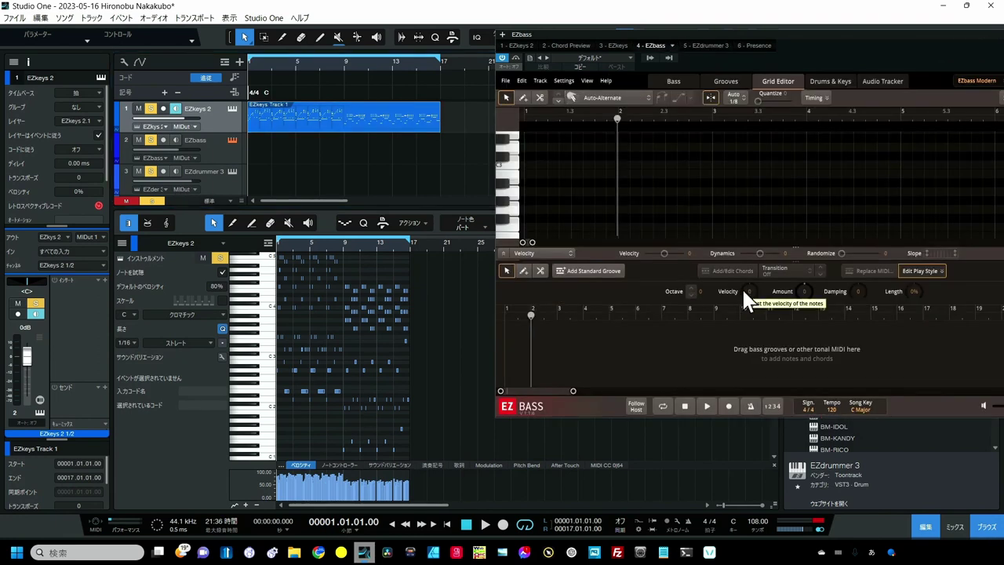
Step: Show the EZbass Drums & Keys page alongside the EZkeys 2 window and clear the song track's block selection
{"action": "left_click", "coordinate": [830, 83]}
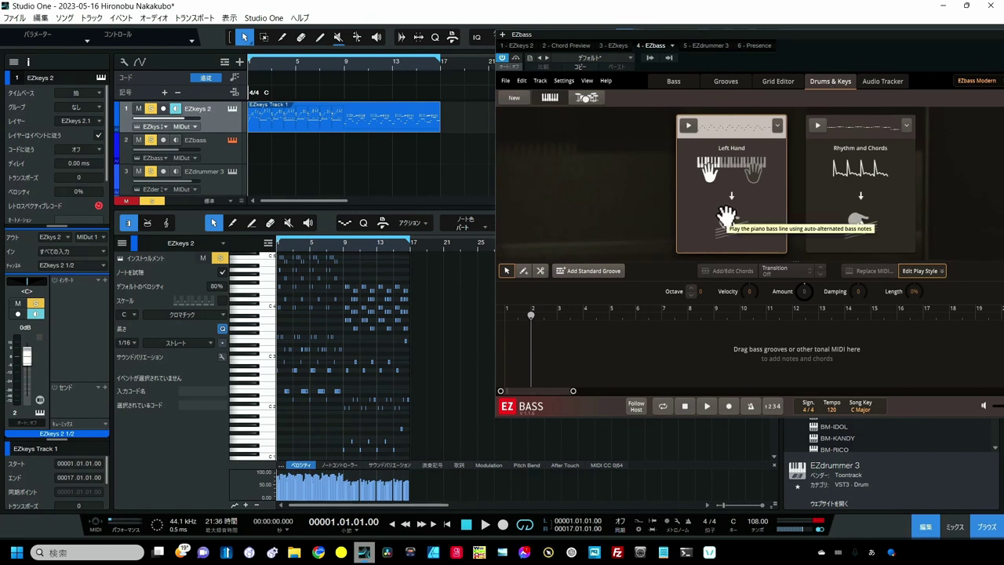
{"action": "left_click", "coordinate": [342, 117]}
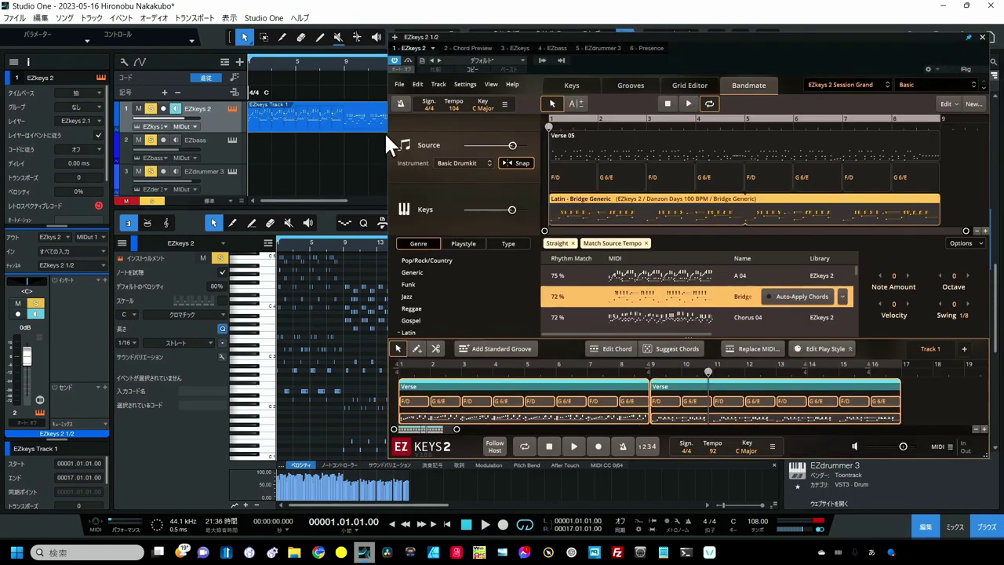
{"action": "left_click", "coordinate": [231, 140]}
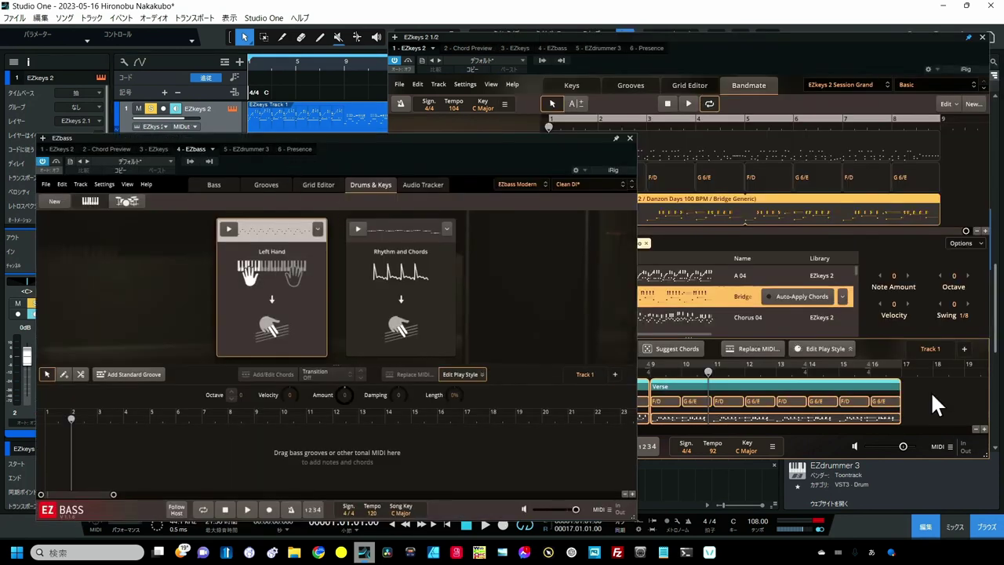
{"action": "left_click", "coordinate": [937, 408]}
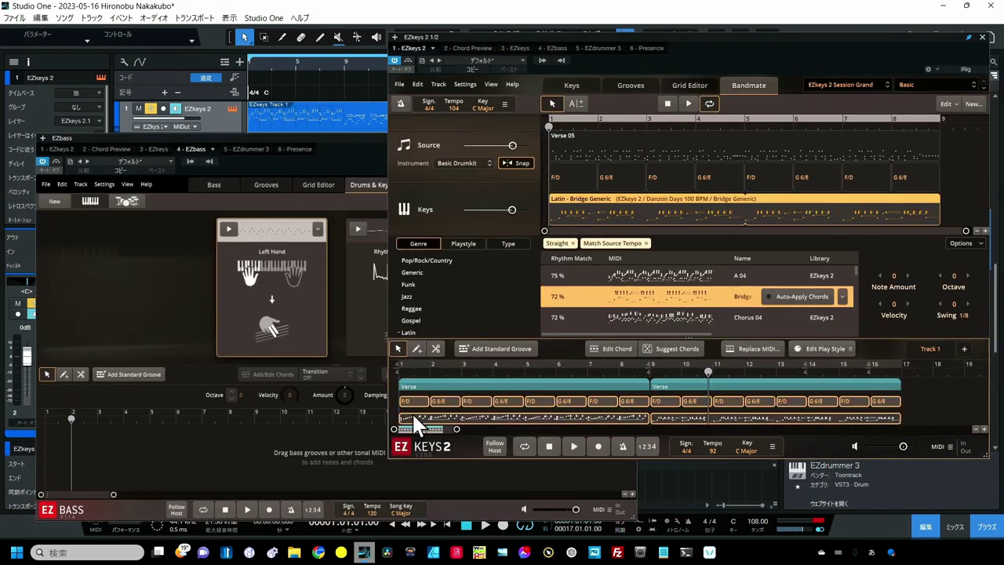
Step: Send the first EZkeys verse to EZbass Drums & Keys and place its Left Hand bass part at bar 1
{"action": "left_click", "coordinate": [434, 386]}
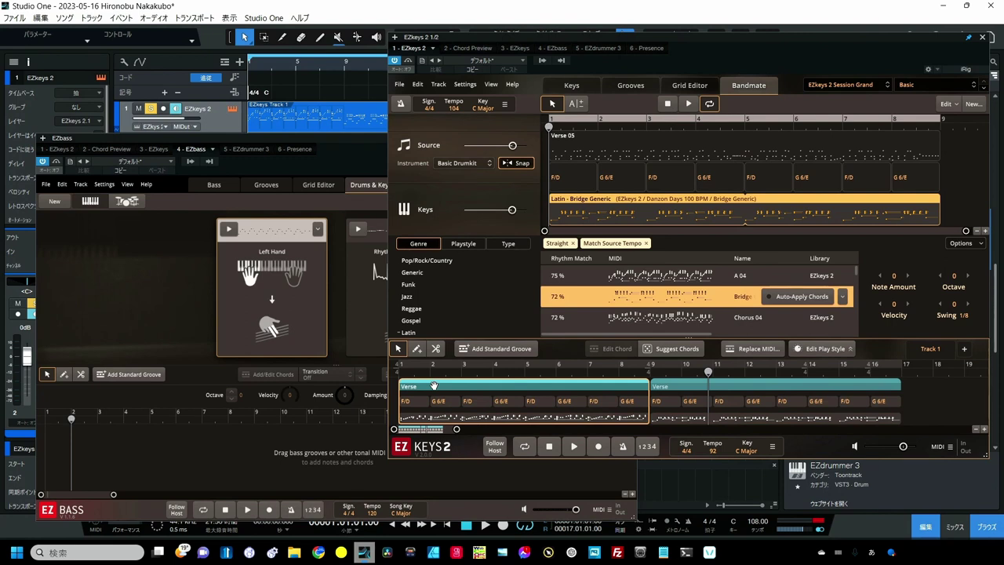
{"action": "left_click_drag", "start_coordinate": [434, 386], "coordinate": [264, 275]}
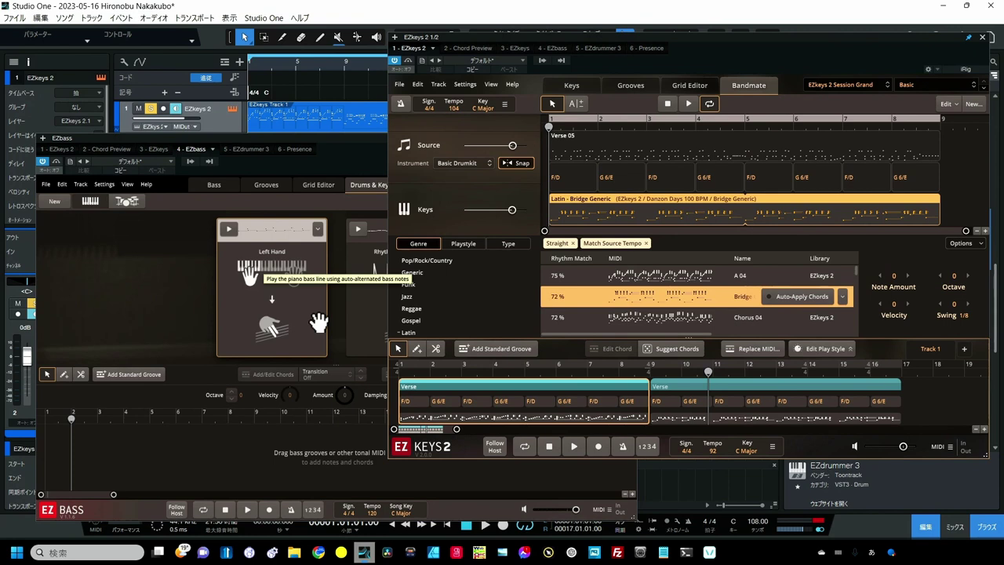
{"action": "left_click", "coordinate": [286, 317]}
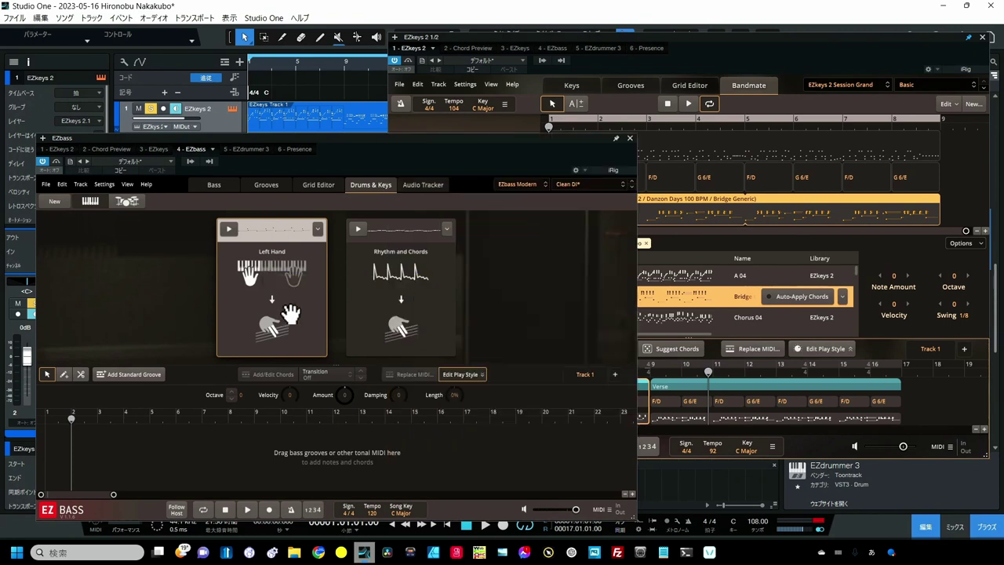
{"action": "left_click_drag", "start_coordinate": [215, 345], "coordinate": [44, 448]}
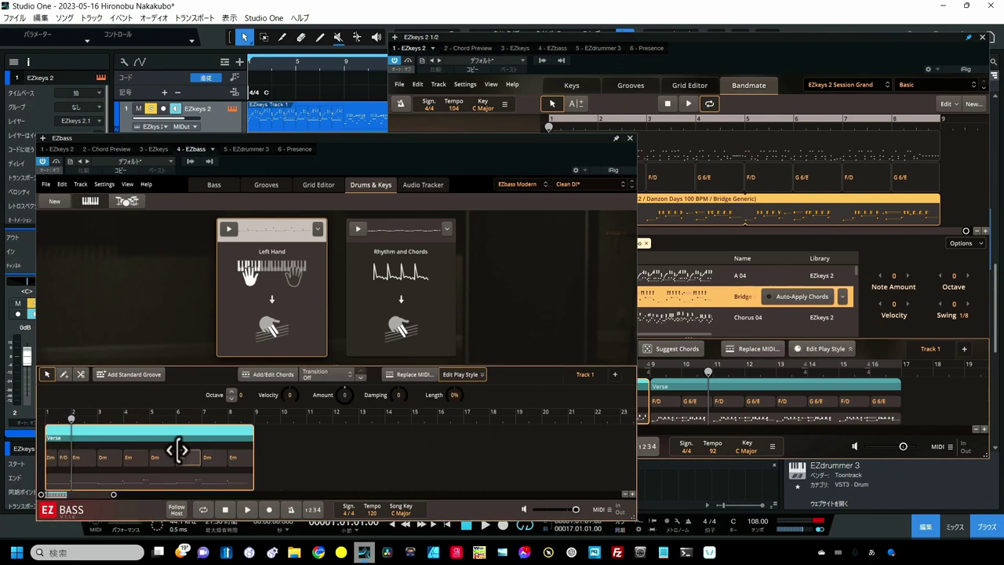
Step: Convert the second EZkeys verse to a Left Hand bass part at bar 9 and play the EZbass track from bar 1
{"action": "left_click", "coordinate": [772, 389]}
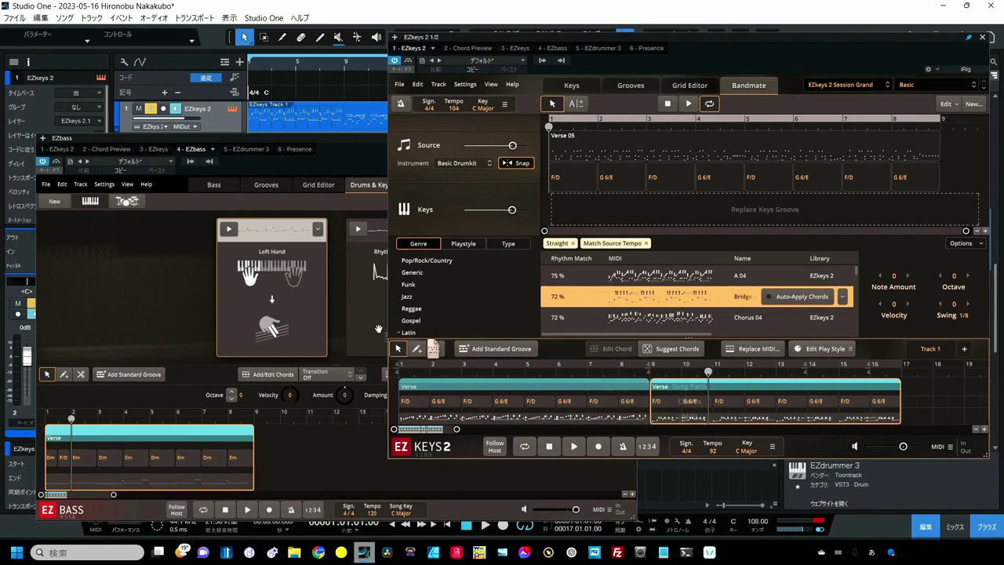
{"action": "left_click", "coordinate": [285, 278]}
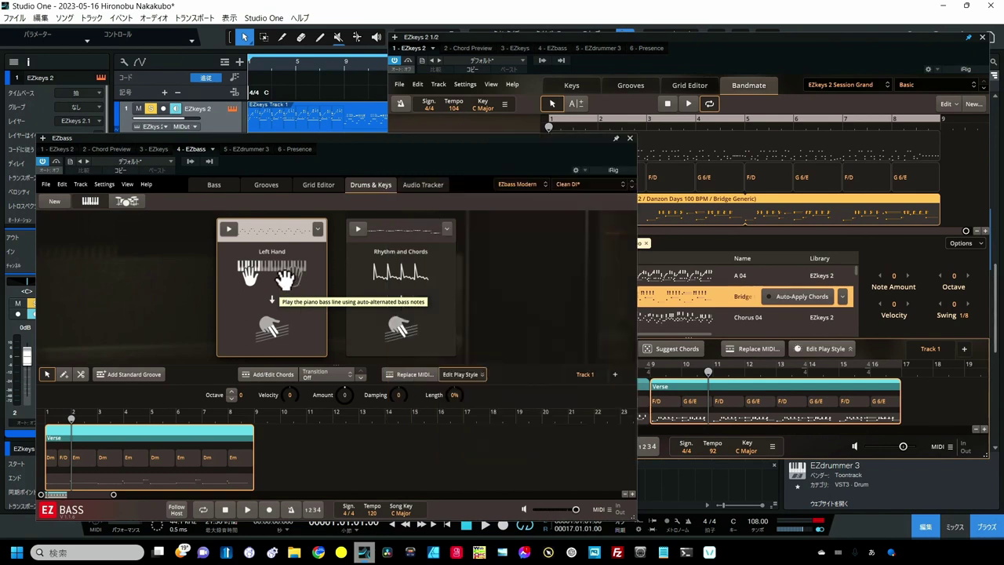
{"action": "left_click_drag", "start_coordinate": [284, 279], "coordinate": [283, 455]}
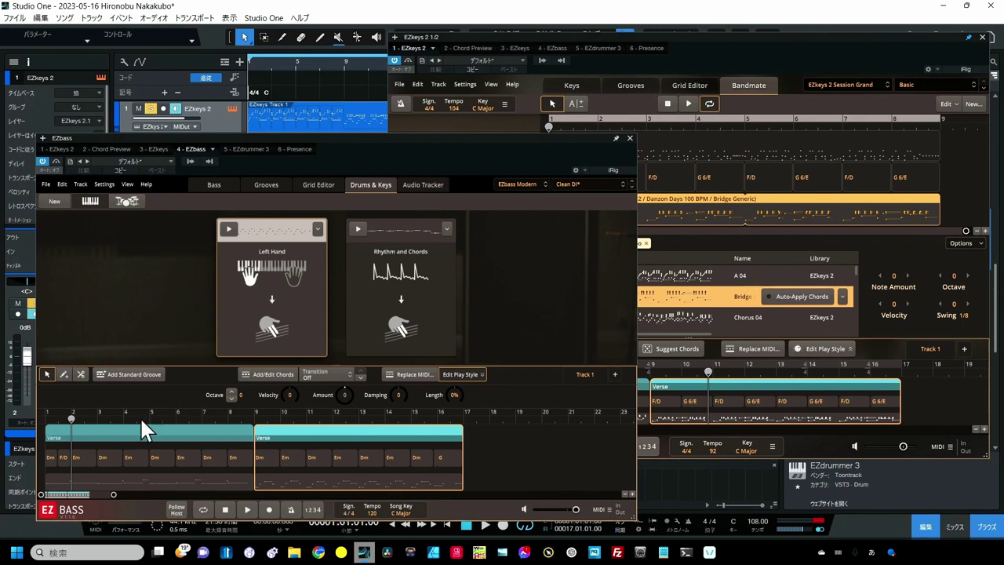
{"action": "left_click", "coordinate": [44, 416]}
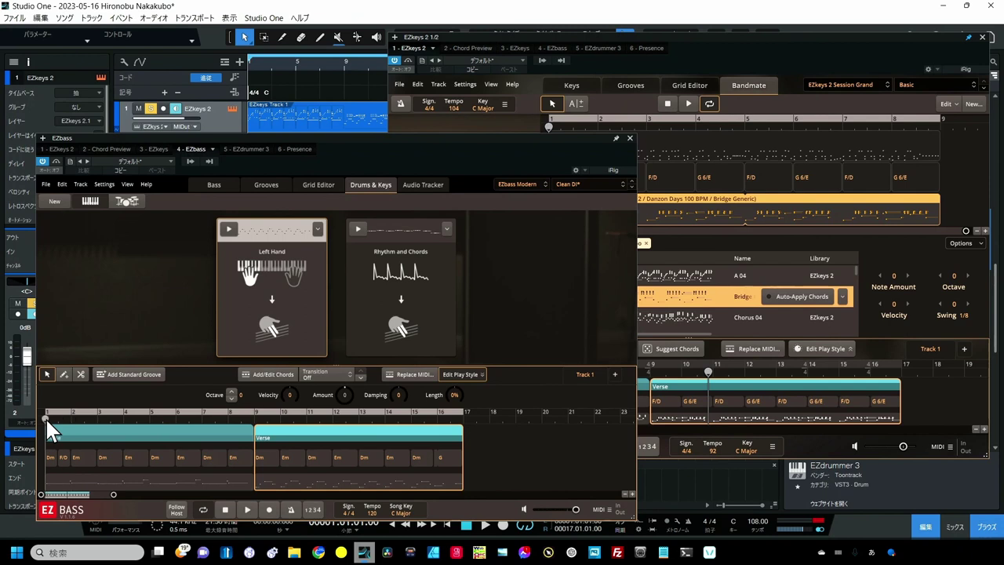
{"action": "key", "text": "space"}
Step: Replace the first bass verse's MIDI with the Chorus 03 groove from Tender 91 BPM
{"action": "left_click", "coordinate": [267, 184]}
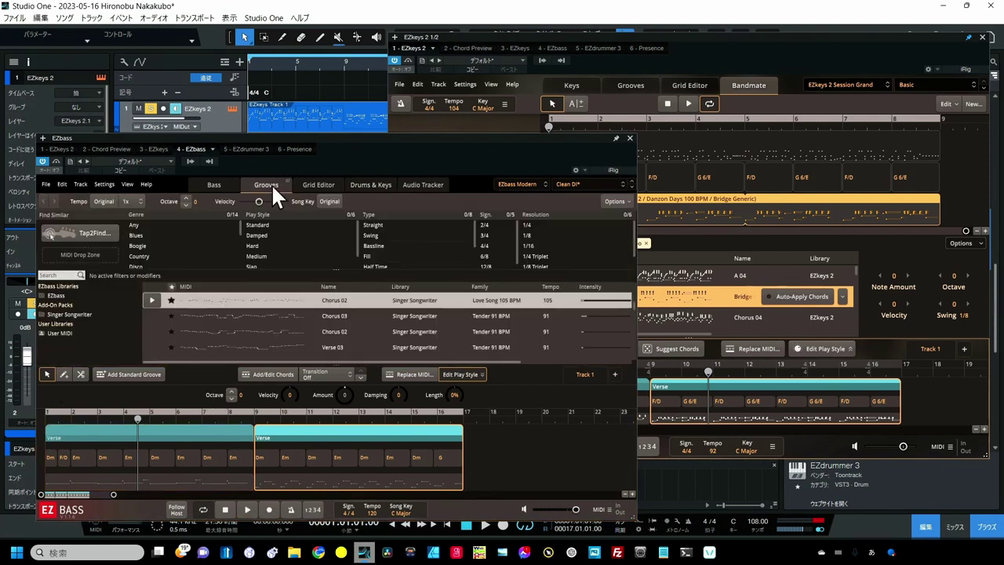
{"action": "left_click", "coordinate": [413, 375]}
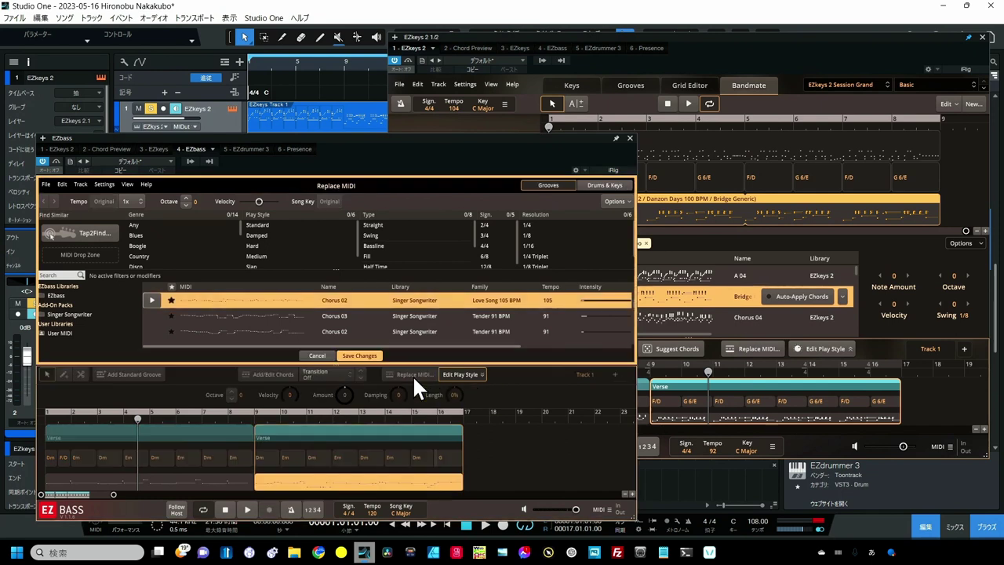
{"action": "left_click", "coordinate": [197, 460]}
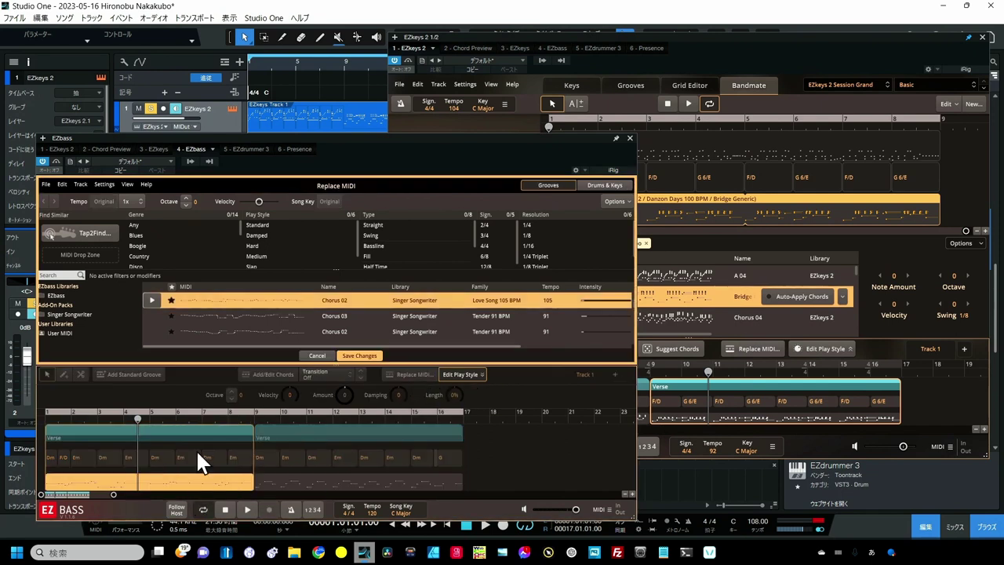
{"action": "left_click", "coordinate": [151, 299]}
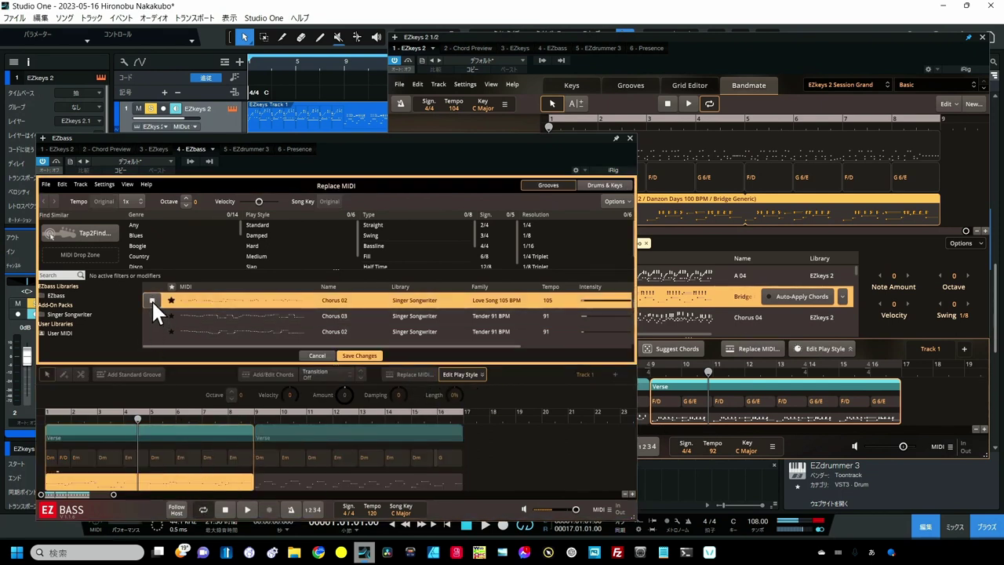
{"action": "left_click", "coordinate": [152, 314]}
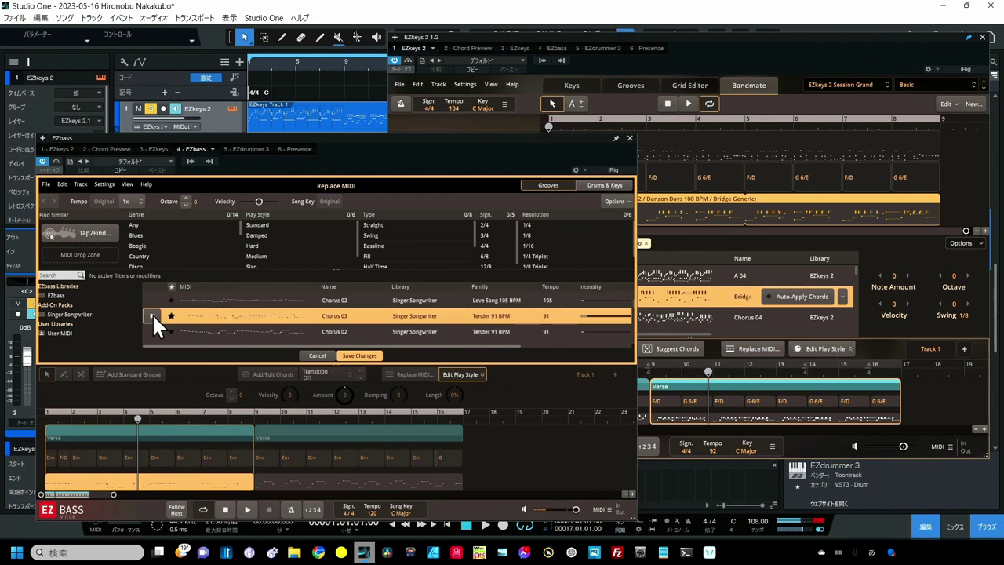
{"action": "left_click", "coordinate": [358, 356]}
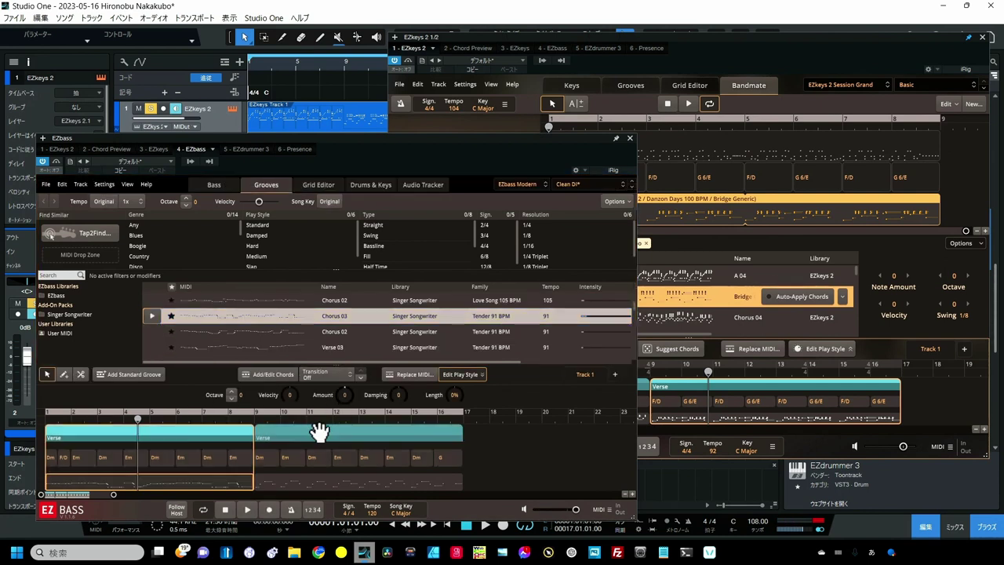
Step: Select the second bass verse and play the EZbass track from bar 9
{"action": "left_click", "coordinate": [319, 434]}
{"action": "left_click", "coordinate": [257, 413]}
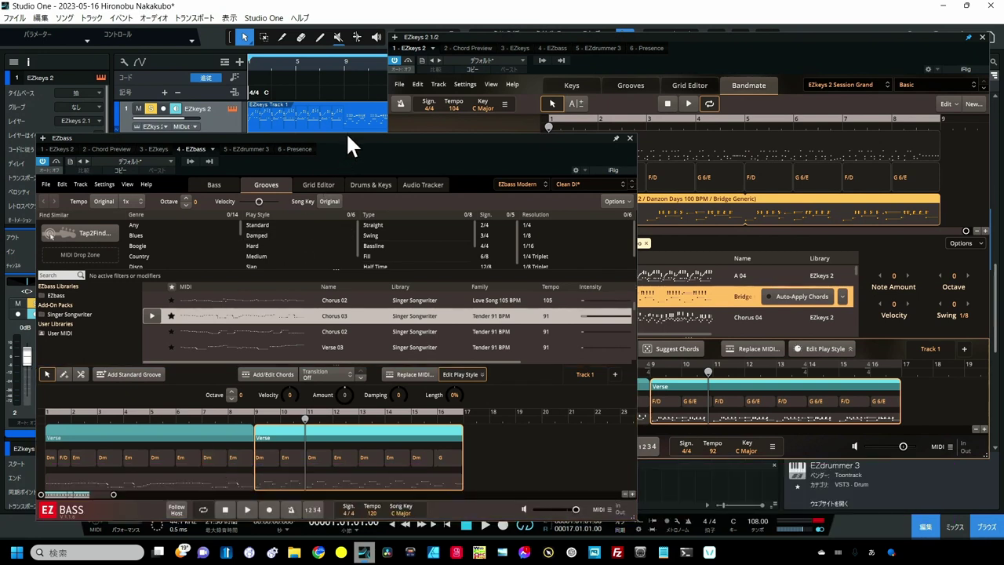
Step: Move the EZbass window clear of the arrangement and place both bass verses on the EZbass track at bar 1
{"action": "left_click_drag", "start_coordinate": [346, 132], "coordinate": [791, 108]}
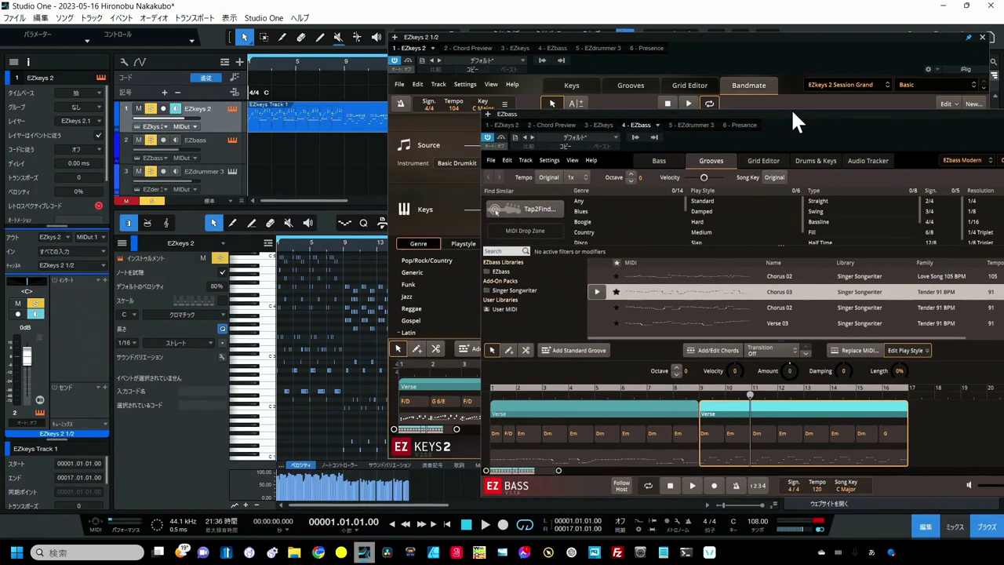
{"action": "left_click_drag", "start_coordinate": [921, 440], "coordinate": [480, 465]}
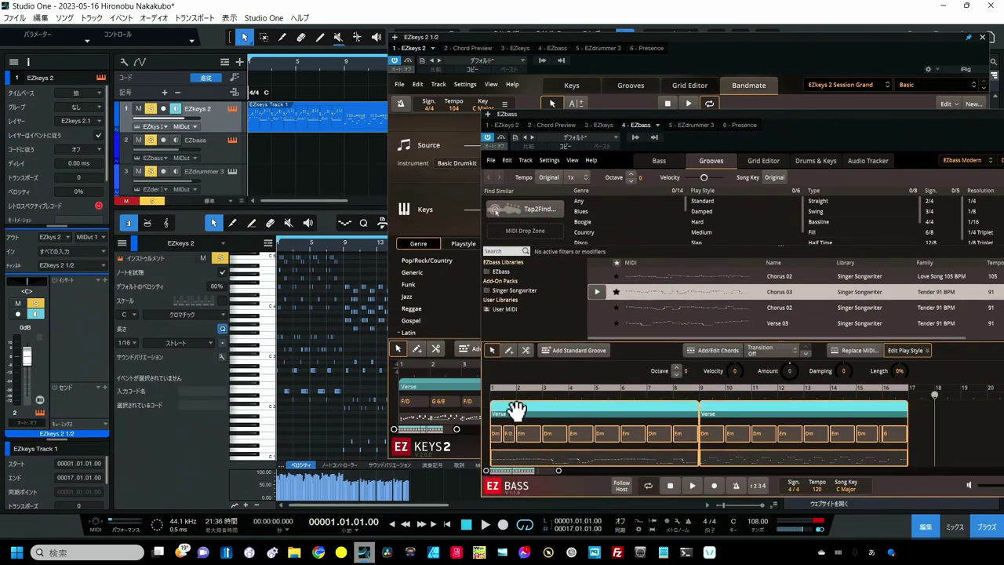
{"action": "left_click_drag", "start_coordinate": [517, 410], "coordinate": [264, 152]}
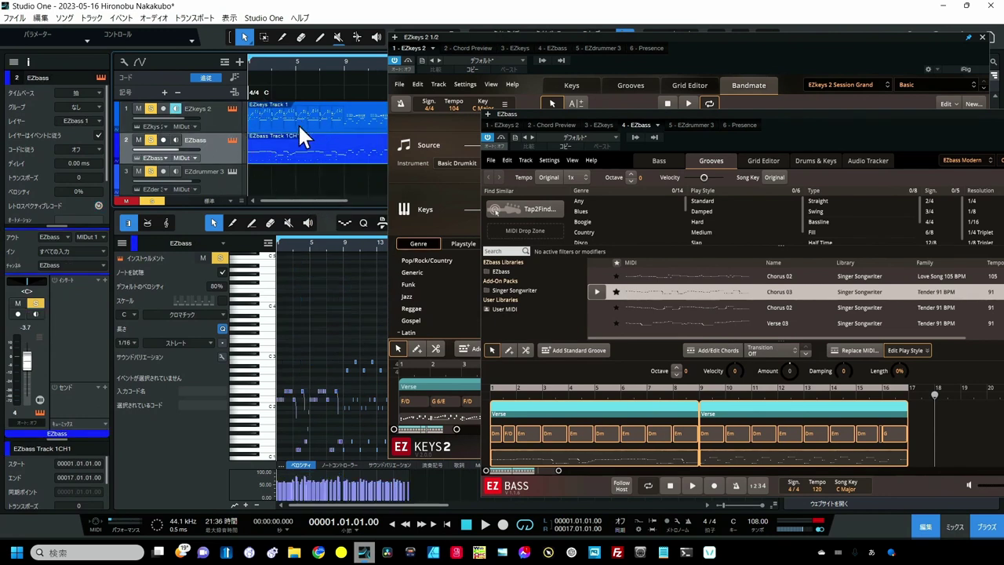
Step: Open EZdrummer 3 from its track, play the song from bar 1 and set the EZkeys 2 track volume to +0.4 dB
{"action": "left_click", "coordinate": [232, 172]}
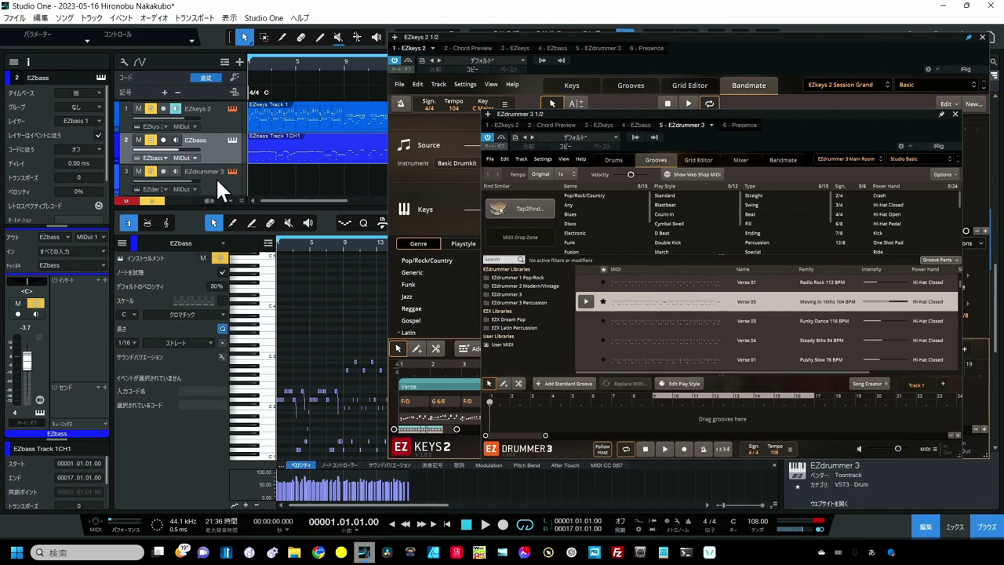
{"action": "scroll", "coordinate": [215, 177], "scroll_direction": "down", "scroll_amount": 3}
{"action": "scroll", "coordinate": [216, 177], "scroll_direction": "up", "scroll_amount": 3}
{"action": "mouse_move", "coordinate": [381, 487]}
{"action": "left_click", "coordinate": [484, 526]}
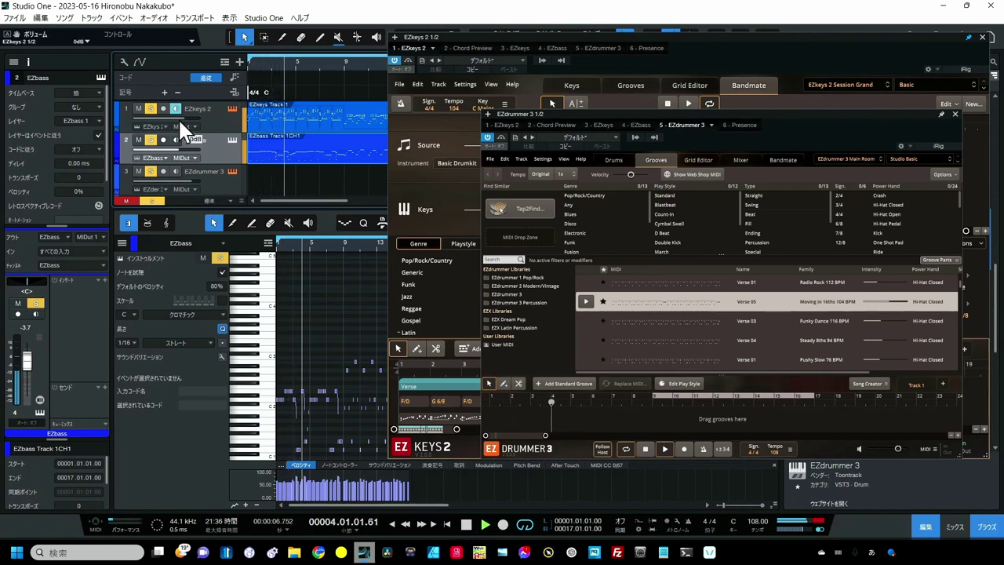
{"action": "left_click_drag", "start_coordinate": [178, 117], "coordinate": [183, 124]}
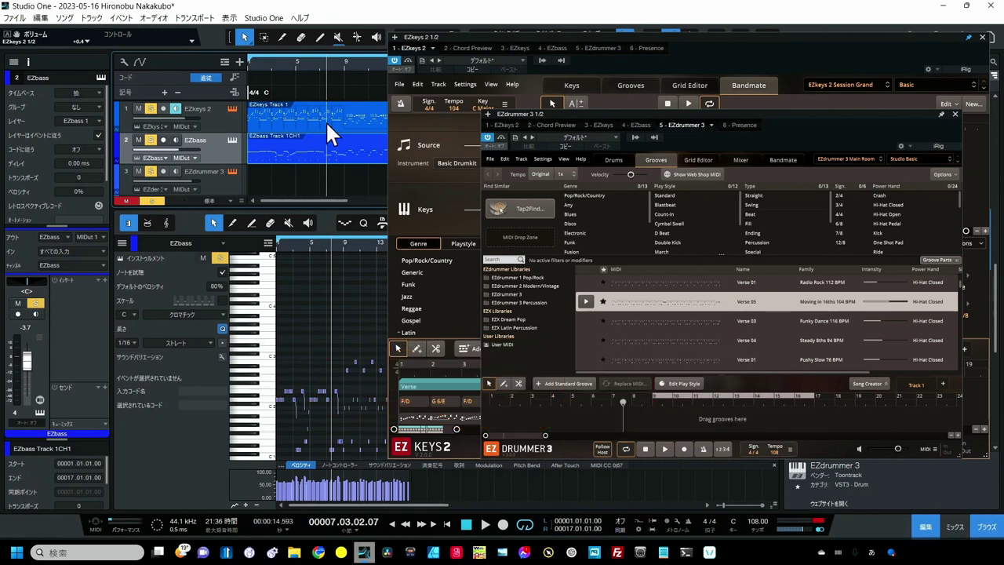
Step: Open Bandmate in EZdrummer 3 and bounce the EZkeys and EZbass events to audio tracks
{"action": "left_click", "coordinate": [773, 161]}
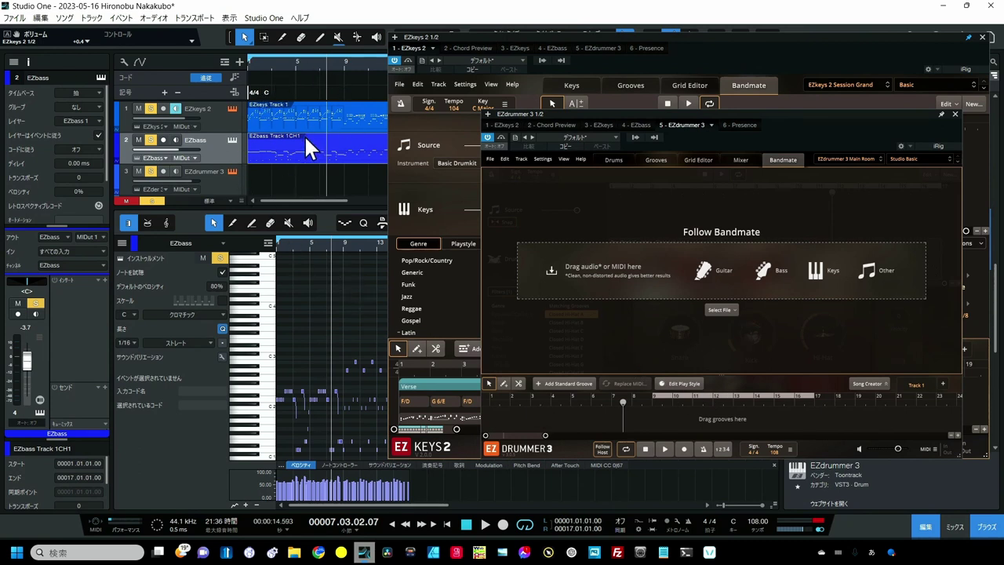
{"action": "left_click", "coordinate": [271, 151]}
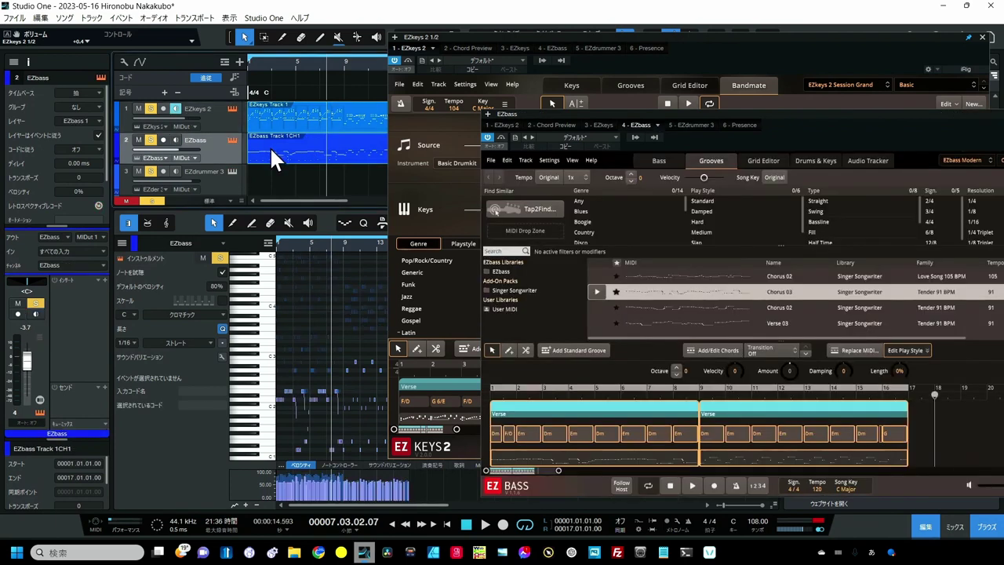
{"action": "key", "text": "ctrl+b"}
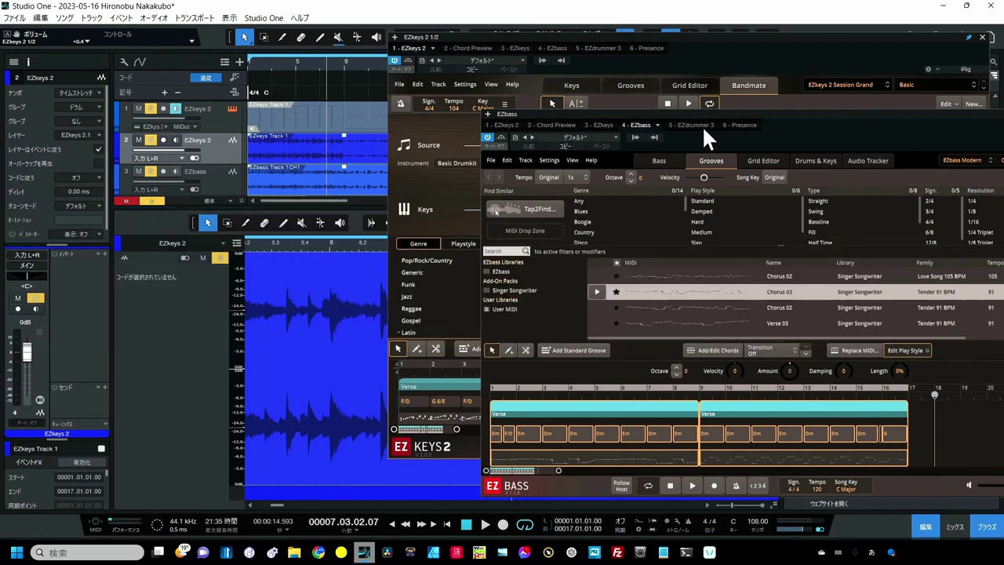
Step: Load the bounced audio into EZdrummer 3 Bandmate, accepting 108 BPM and a 4/4 time signature
{"action": "left_click", "coordinate": [701, 124]}
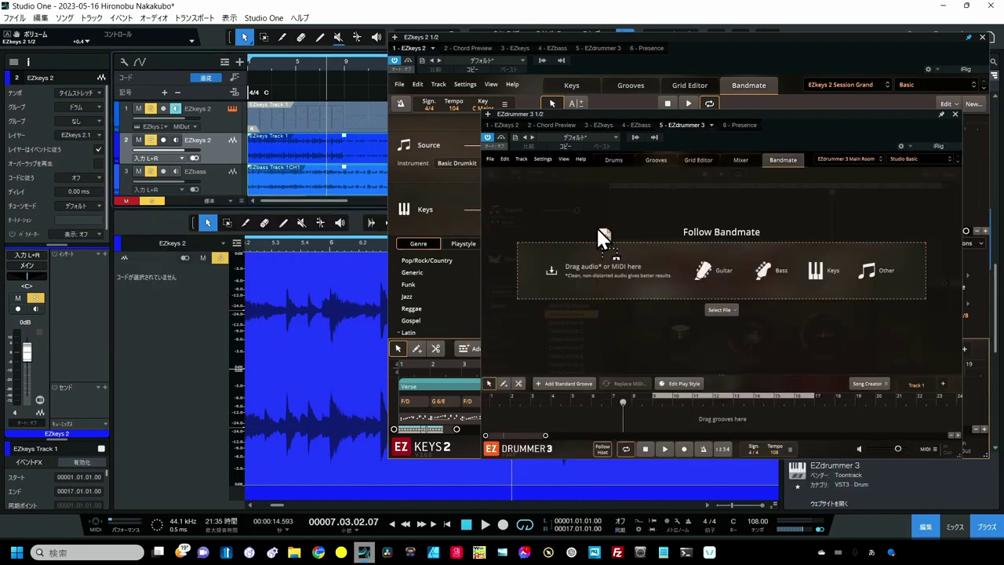
{"action": "left_click_drag", "start_coordinate": [598, 227], "coordinate": [607, 241]}
{"action": "left_click_drag", "start_coordinate": [607, 243], "coordinate": [608, 242]}
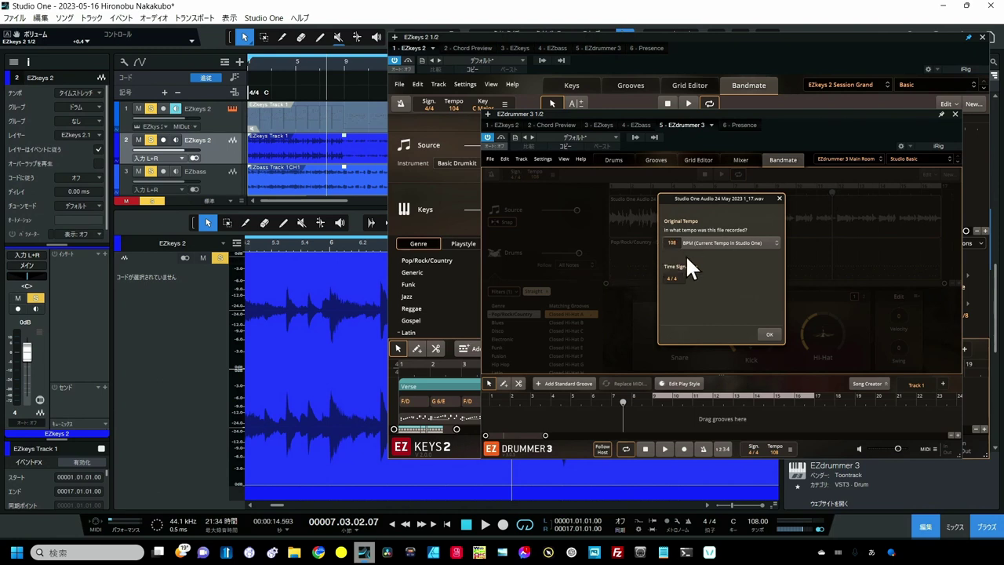
{"action": "left_click", "coordinate": [765, 333]}
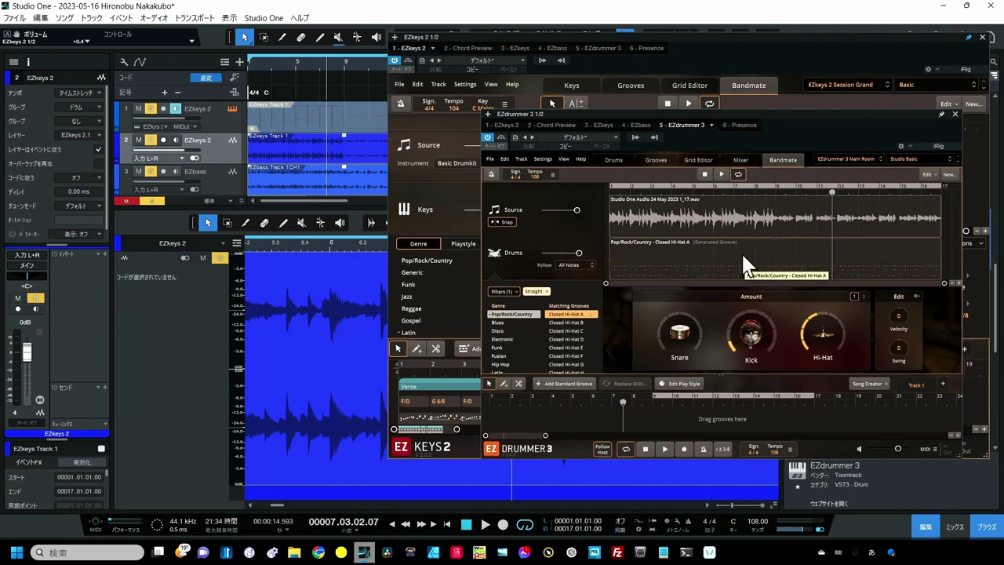
Step: Place the generated Closed Hi-Hat A groove on the EZdrummer 3 song track from bar 1 and play it
{"action": "left_click_drag", "start_coordinate": [744, 257], "coordinate": [491, 409]}
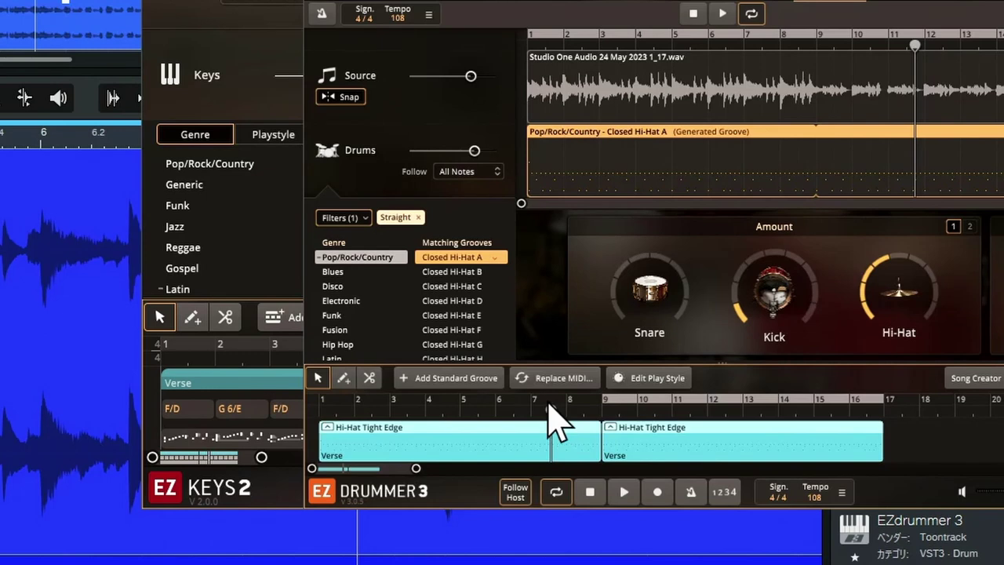
{"action": "key", "text": "space"}
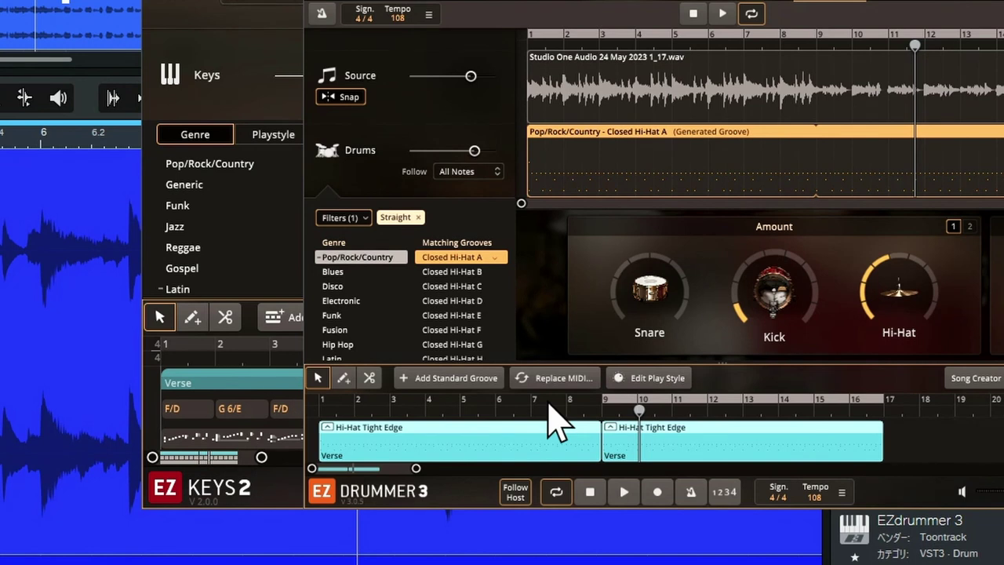
Step: Edit the second drum verse's play style, moving the Power Hand to the ride cymbal and raising the Ride velocity to about +19
{"action": "left_click", "coordinate": [666, 387]}
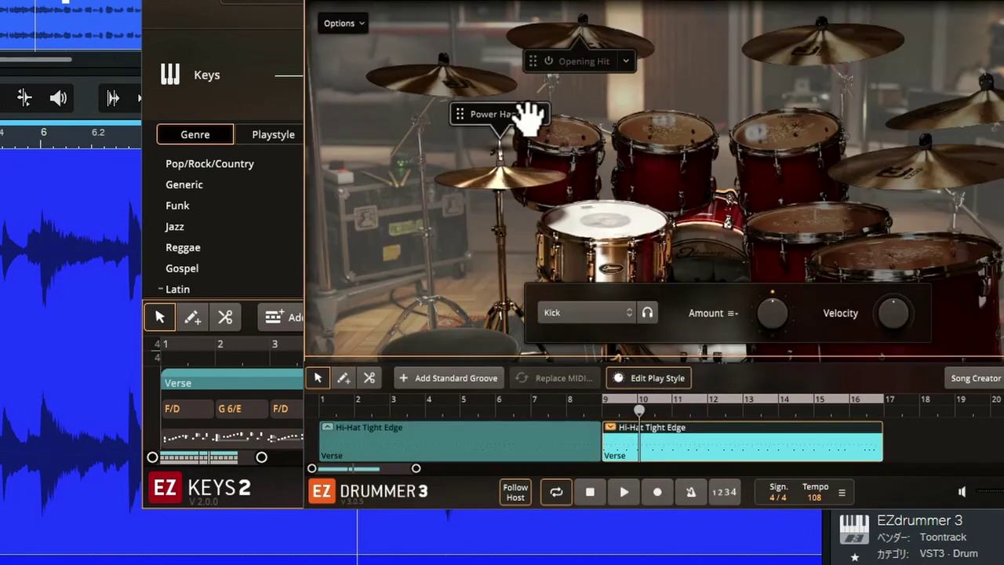
{"action": "left_click_drag", "start_coordinate": [527, 116], "coordinate": [933, 176]}
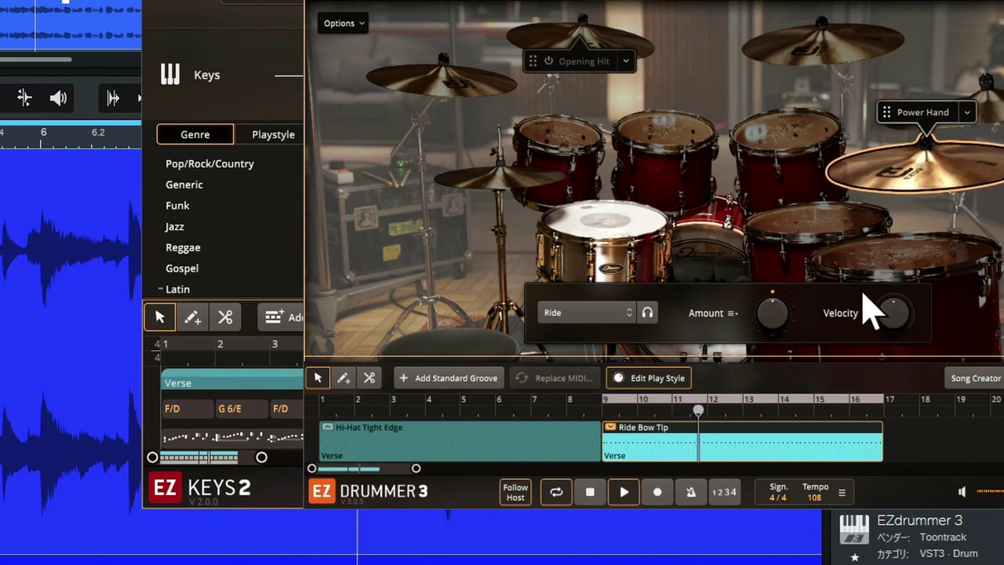
{"action": "mouse_move", "coordinate": [889, 305]}
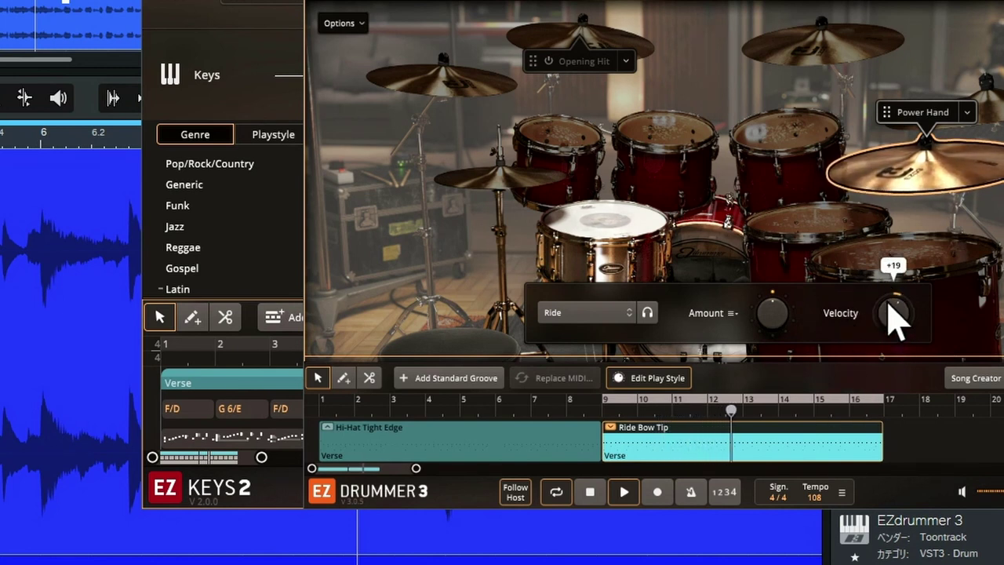
{"action": "scroll", "coordinate": [896, 317], "scroll_direction": "up", "scroll_amount": 4}
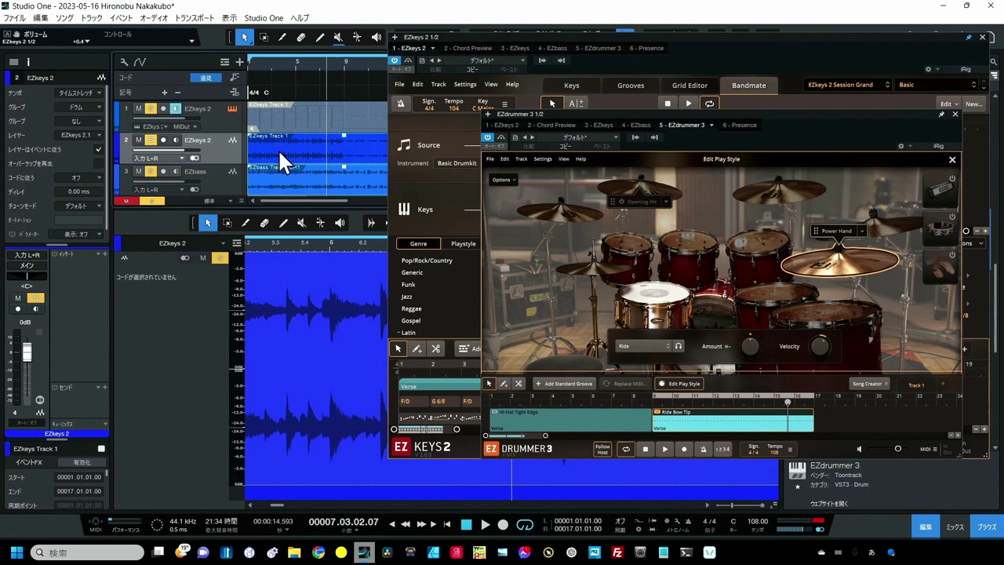
Step: Hide the bounced EZkeys 2 and EZbass audio tracks
{"action": "left_click", "coordinate": [224, 177]}
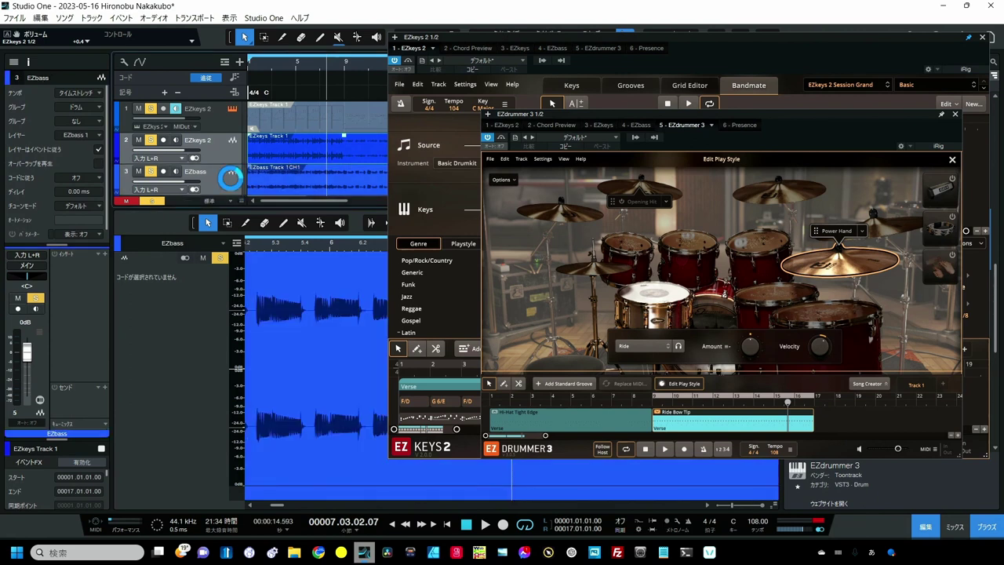
{"action": "right_click", "coordinate": [230, 179]}
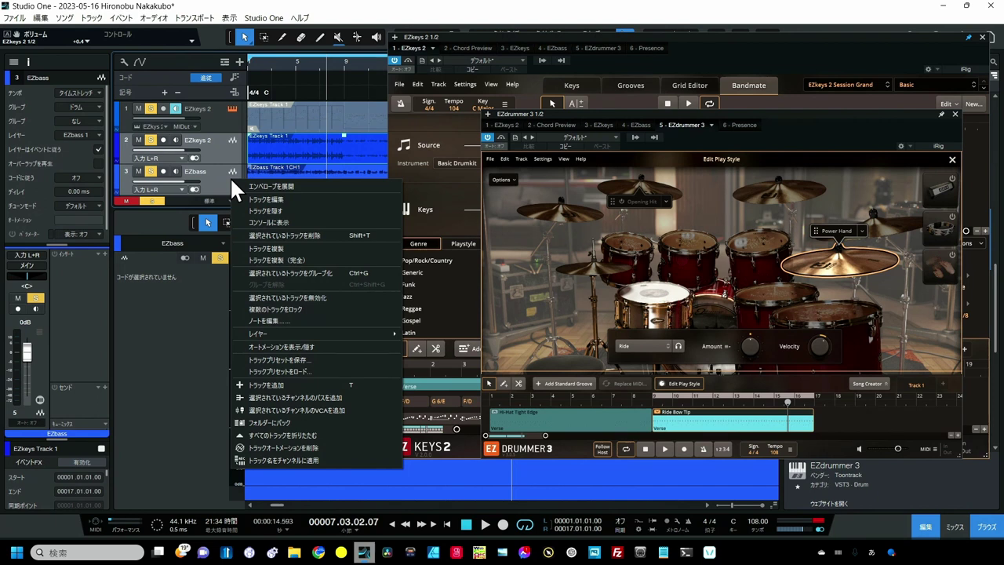
{"action": "left_click", "coordinate": [264, 210]}
Step: Unmute the original EZkeys and EZbass MIDI events in the arrangement
{"action": "left_click", "coordinate": [223, 153]}
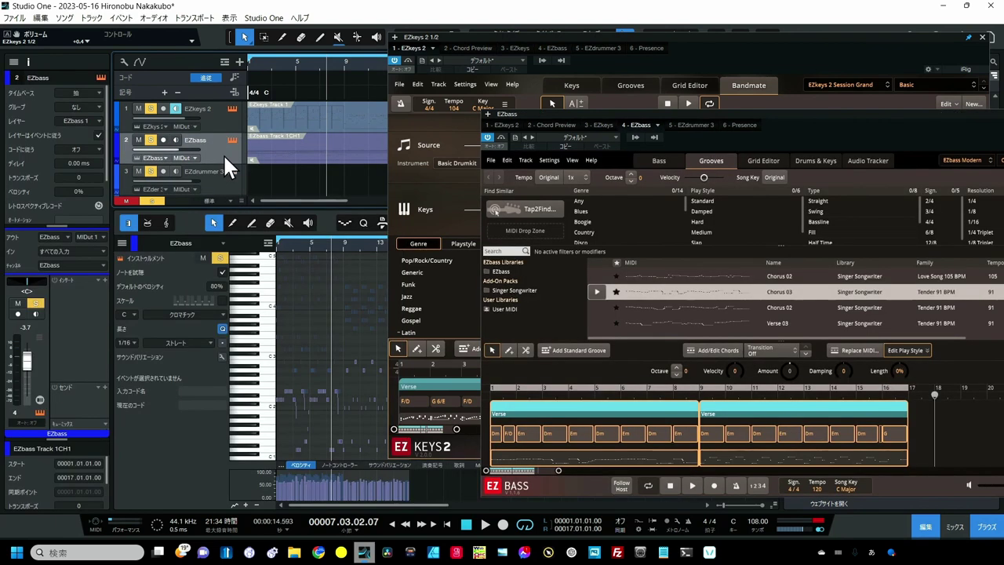
{"action": "left_click", "coordinate": [225, 121]}
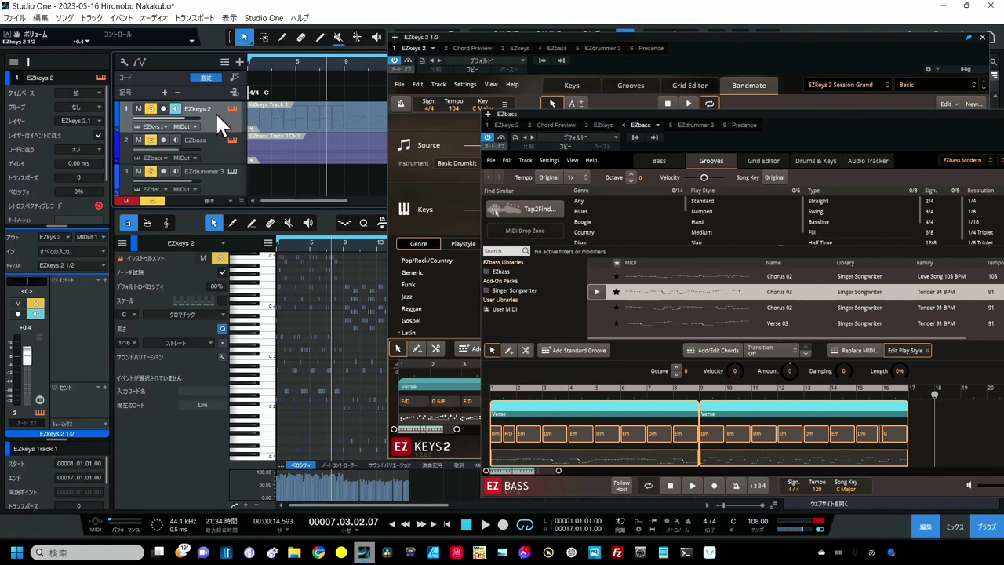
{"action": "left_click", "coordinate": [291, 122]}
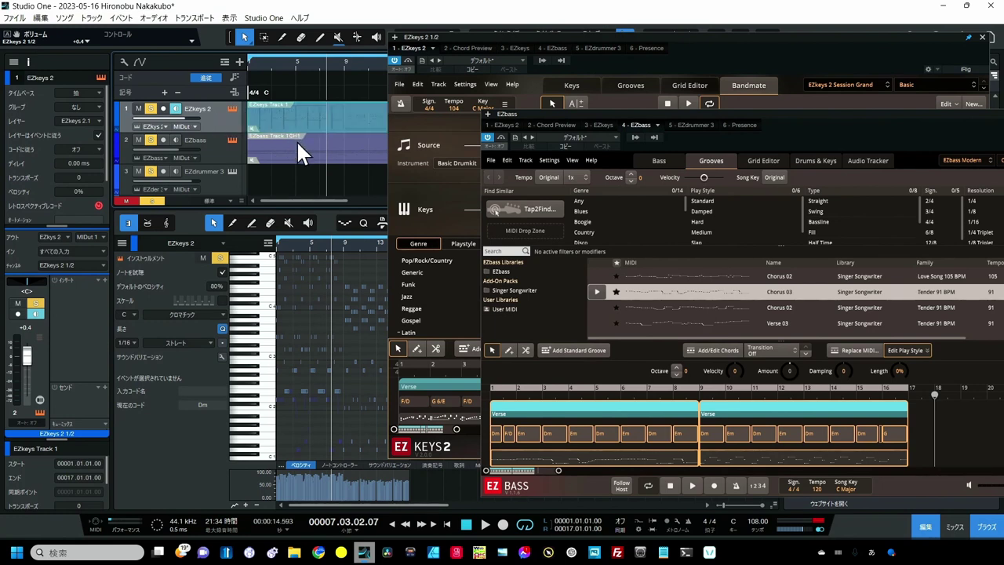
{"action": "left_click", "coordinate": [297, 148]}
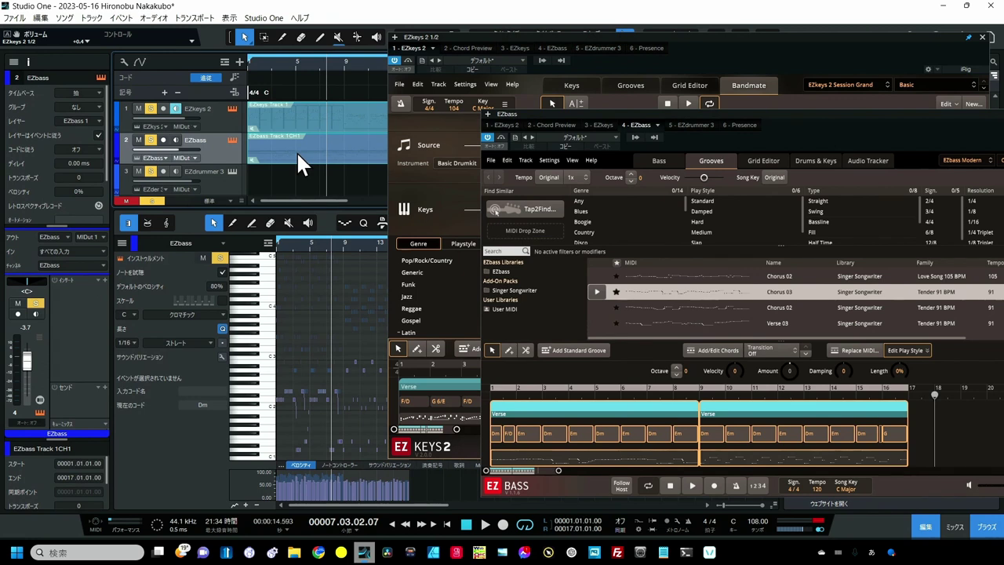
{"action": "key", "text": "ctrl+a"}
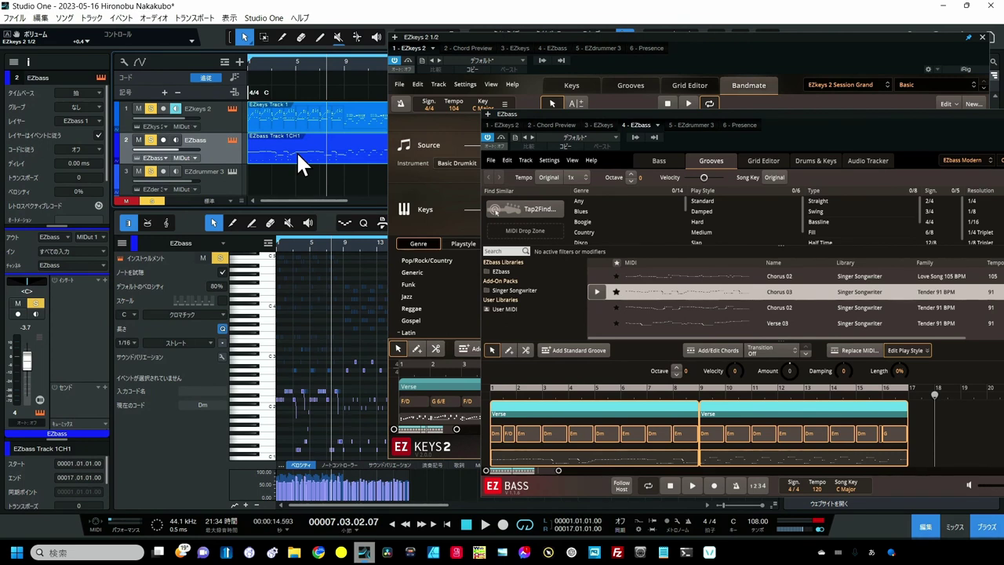
Step: Play the song from bar 1 and close the EZkeys 2 and EZbass plug-in windows
{"action": "left_click", "coordinate": [453, 521]}
{"action": "left_click", "coordinate": [485, 523]}
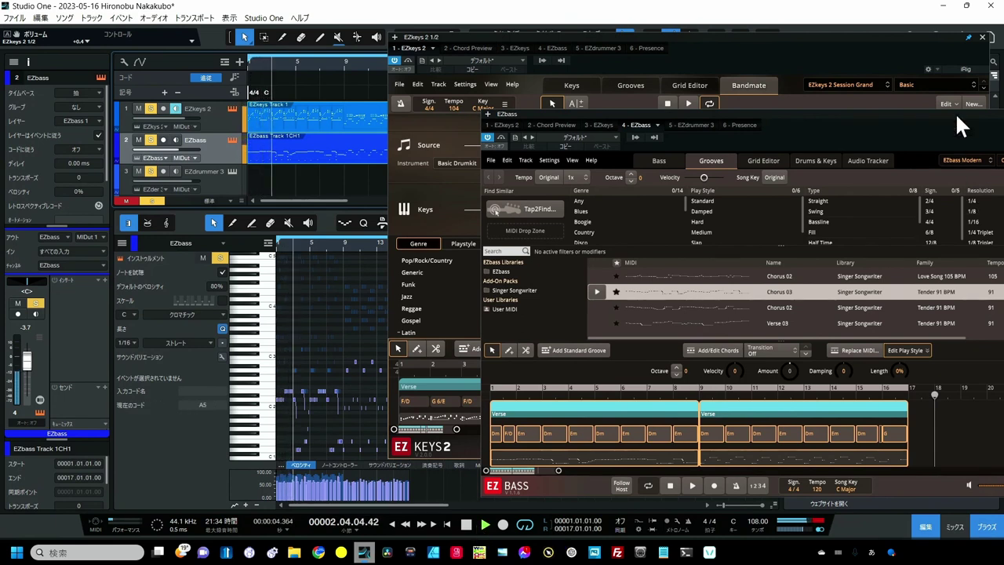
{"action": "left_click", "coordinate": [959, 36]}
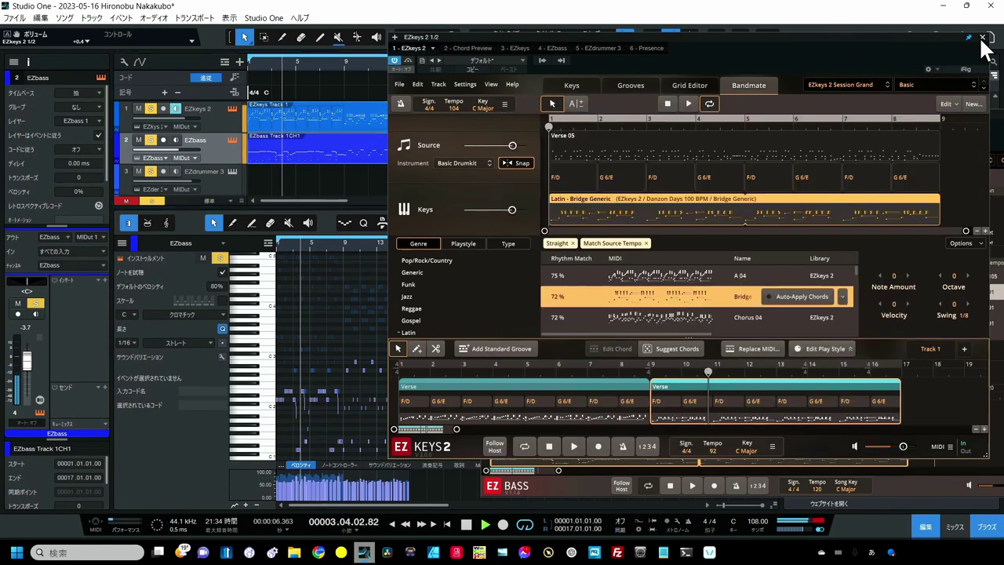
{"action": "left_click", "coordinate": [983, 37]}
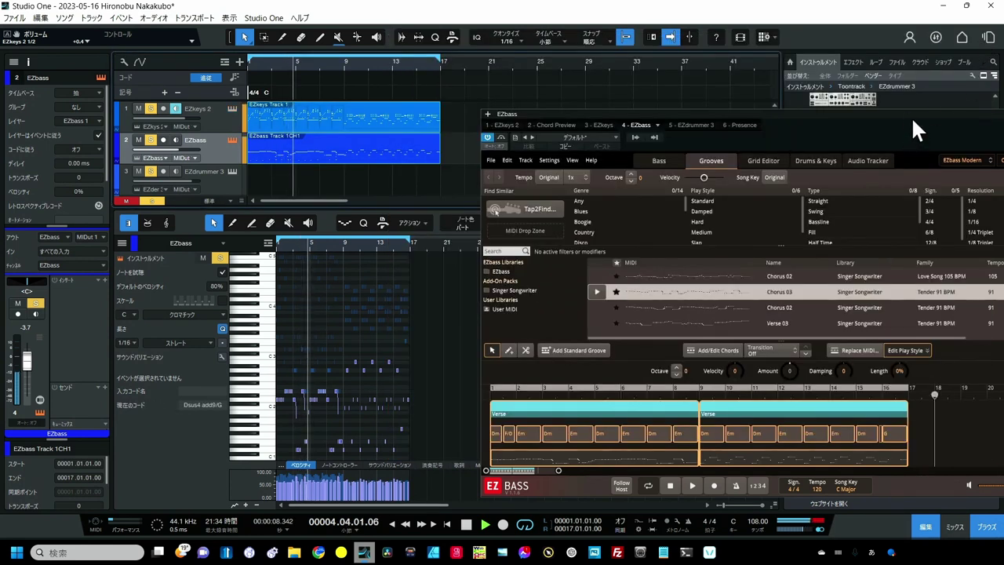
{"action": "left_click_drag", "start_coordinate": [911, 116], "coordinate": [834, 118]}
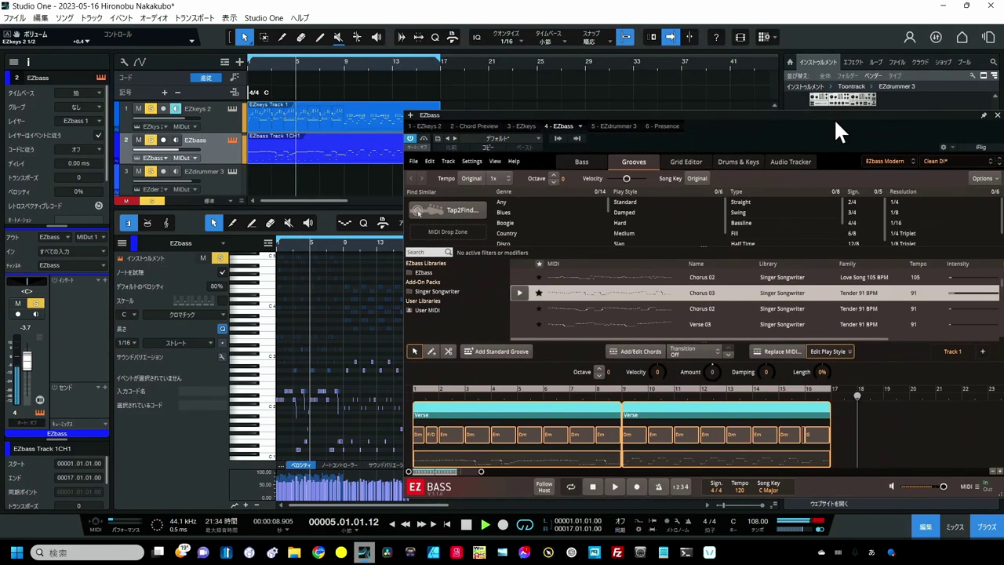
{"action": "left_click", "coordinate": [997, 115]}
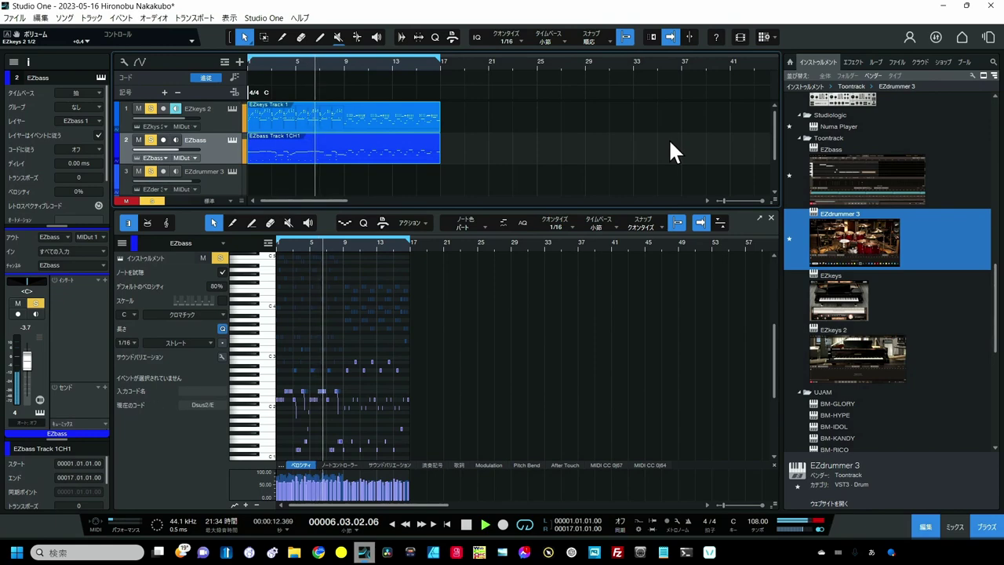
Step: Show the mixer, set the EZkeys 2 channel to +3.5 dB and EZbass to -1.7 dB, and stop playback
{"action": "key", "text": "F3"}
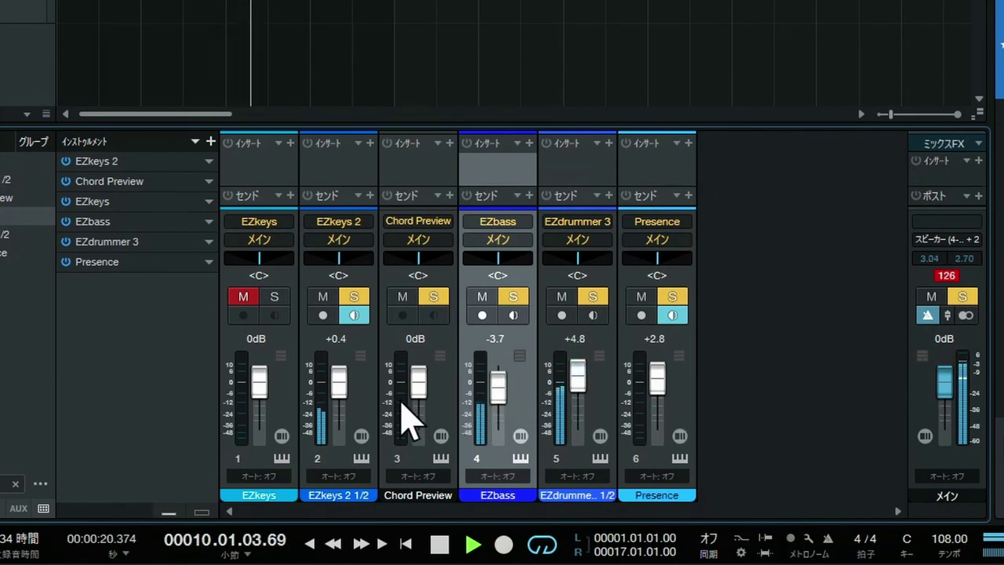
{"action": "left_click_drag", "start_coordinate": [340, 383], "coordinate": [342, 378]}
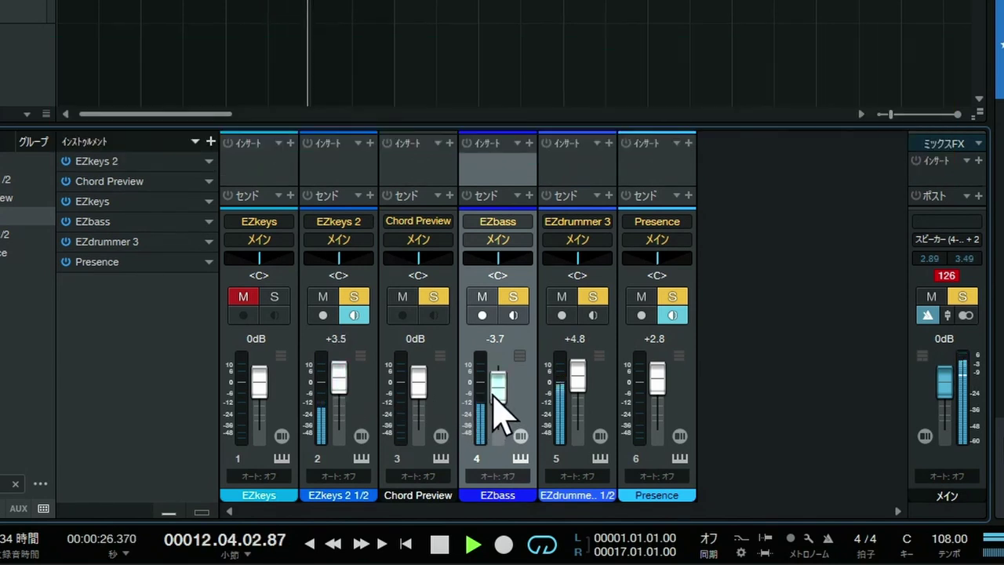
{"action": "left_click_drag", "start_coordinate": [494, 393], "coordinate": [493, 391]}
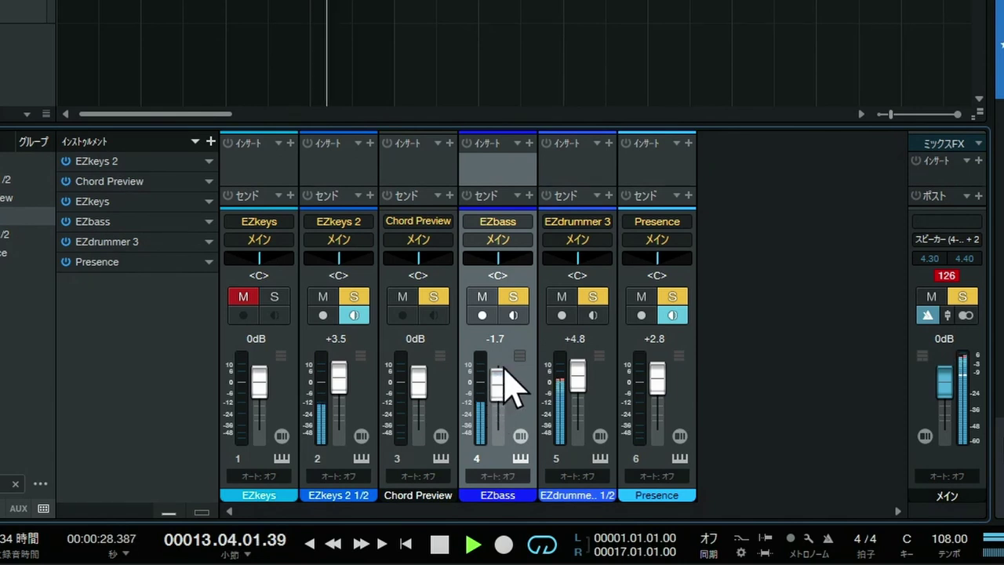
{"action": "key", "text": "space"}
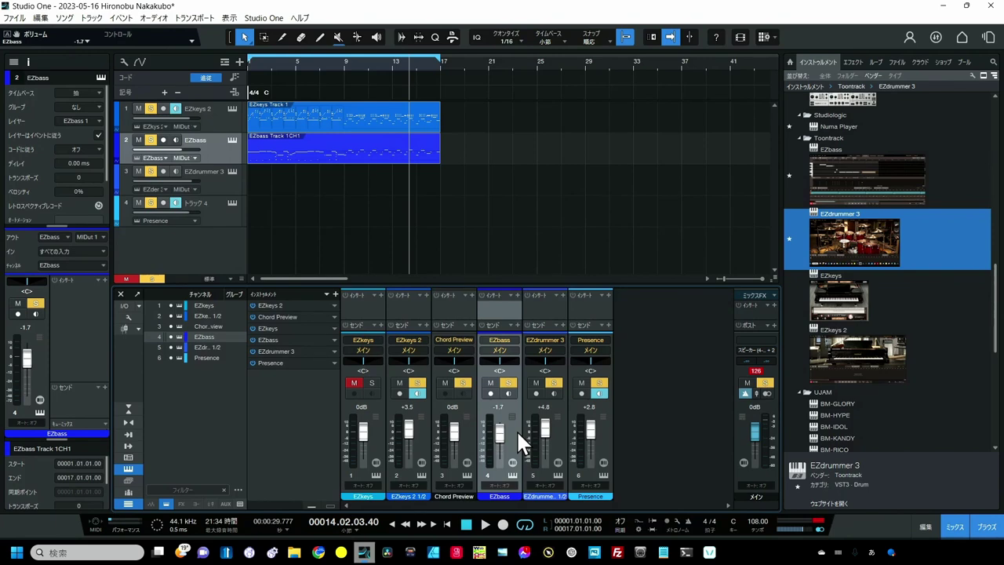
Step: Return to the song start and extract the EZkeys event's chords to the chord track
{"action": "left_click", "coordinate": [447, 524]}
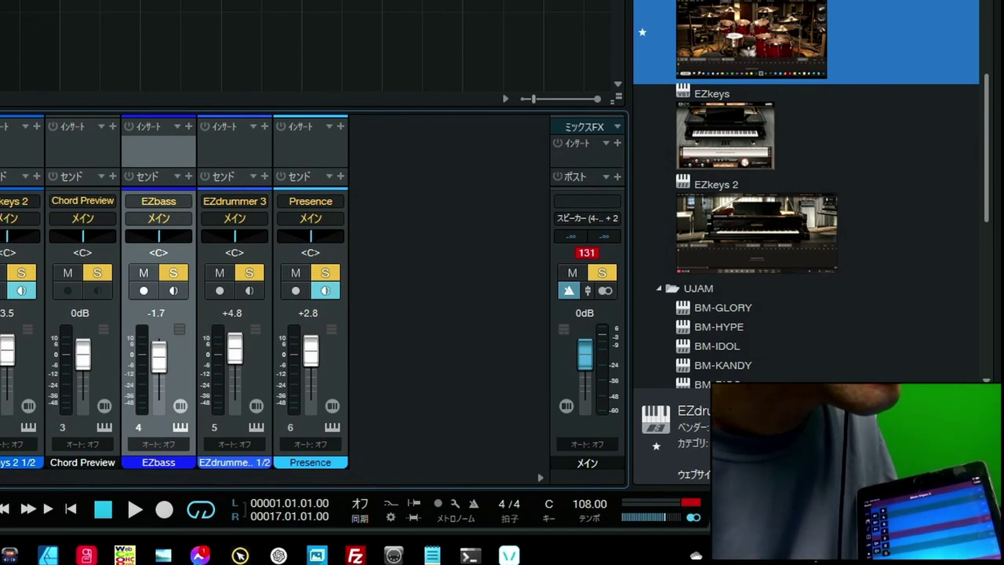
{"action": "left_click_drag", "start_coordinate": [453, 112], "coordinate": [269, 79]}
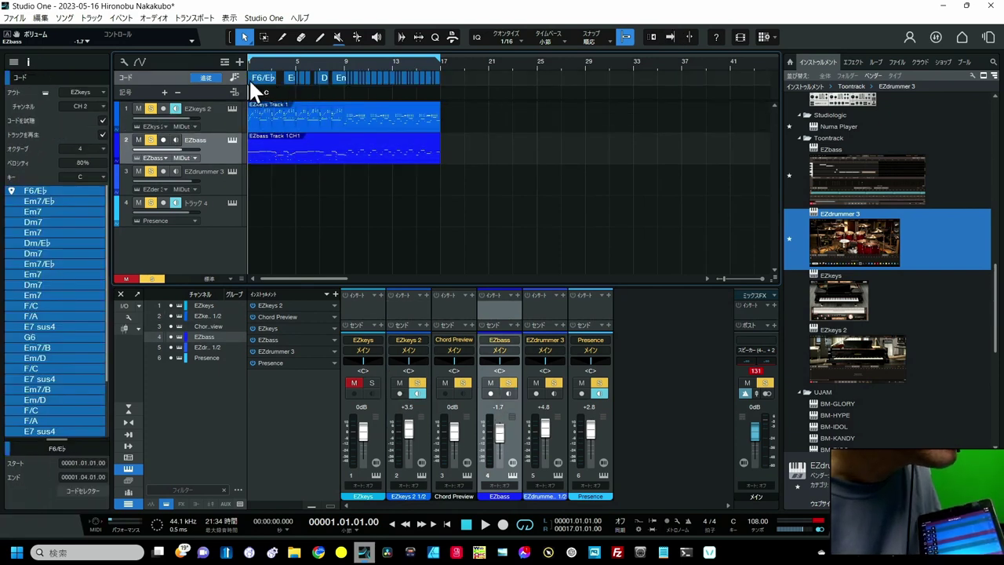
Step: Open the chord display window, place it clear of the tracks and mixer, and play the song from bar 1
{"action": "left_click", "coordinate": [233, 76]}
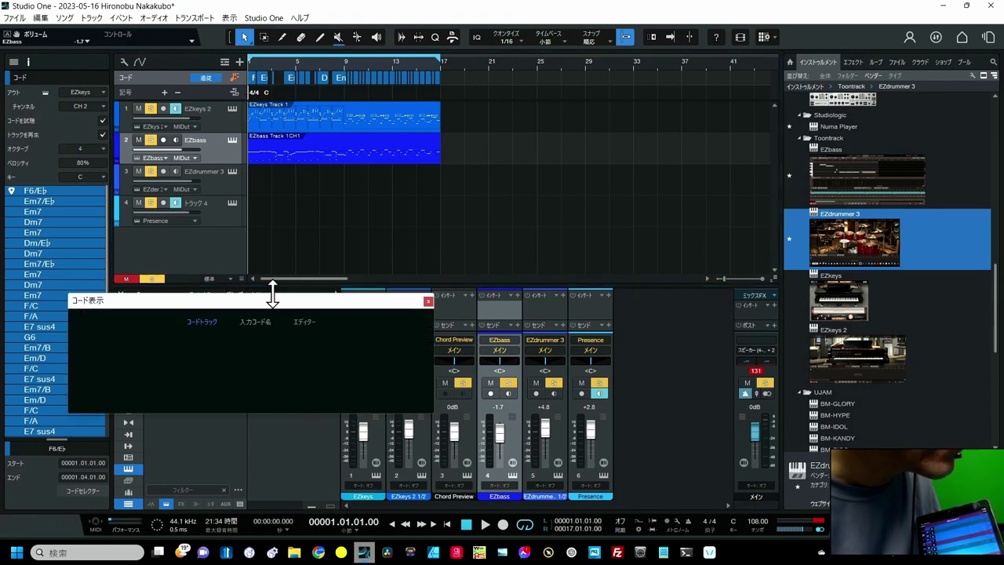
{"action": "left_click_drag", "start_coordinate": [267, 306], "coordinate": [764, 131]}
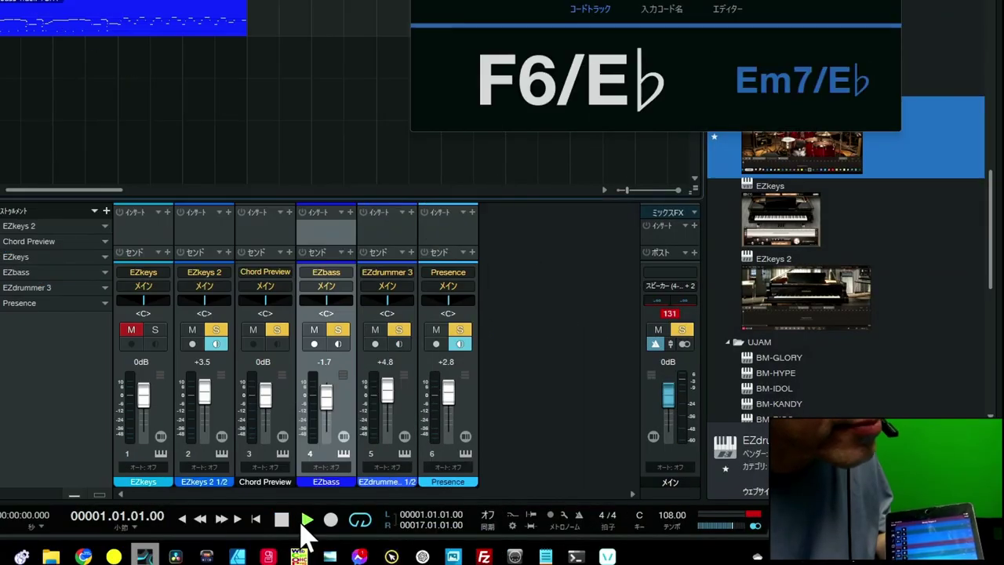
{"action": "left_click", "coordinate": [484, 524]}
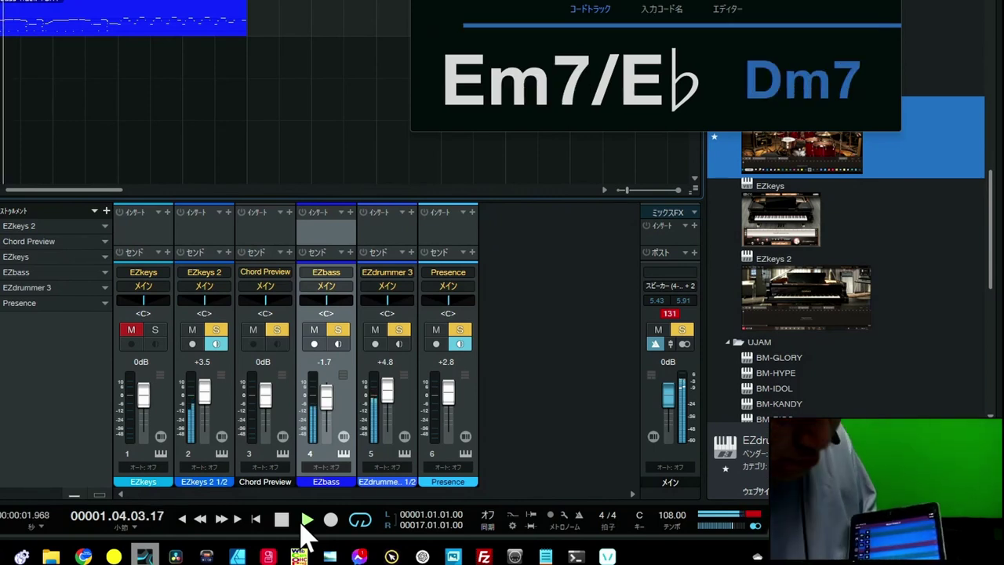